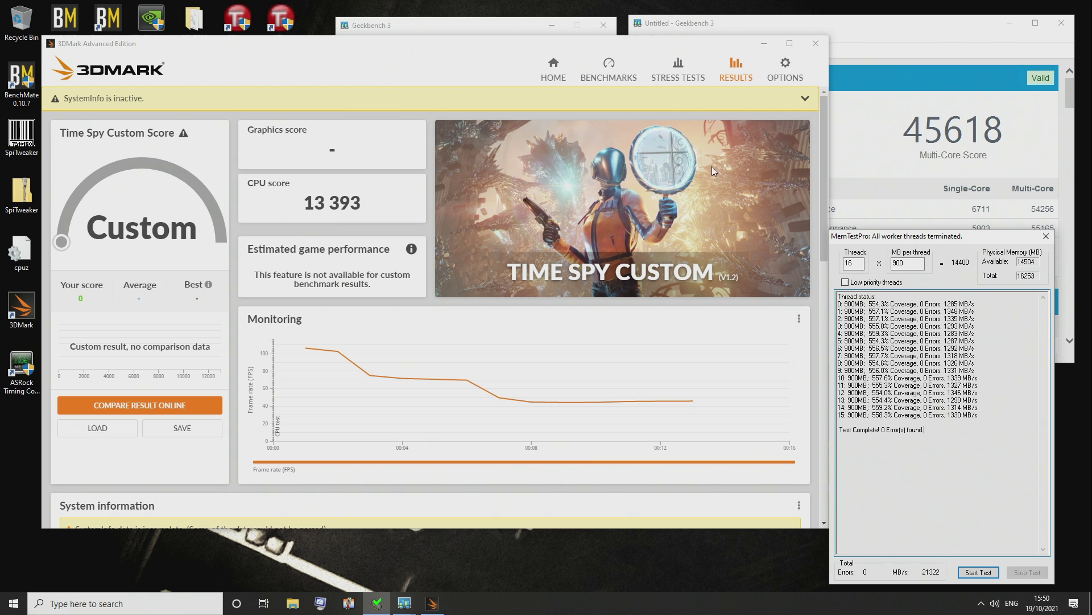
Step: Examine the completed MemTestPro results and bring the Geekbench score window to the front
drag(899, 239, 605, 180)
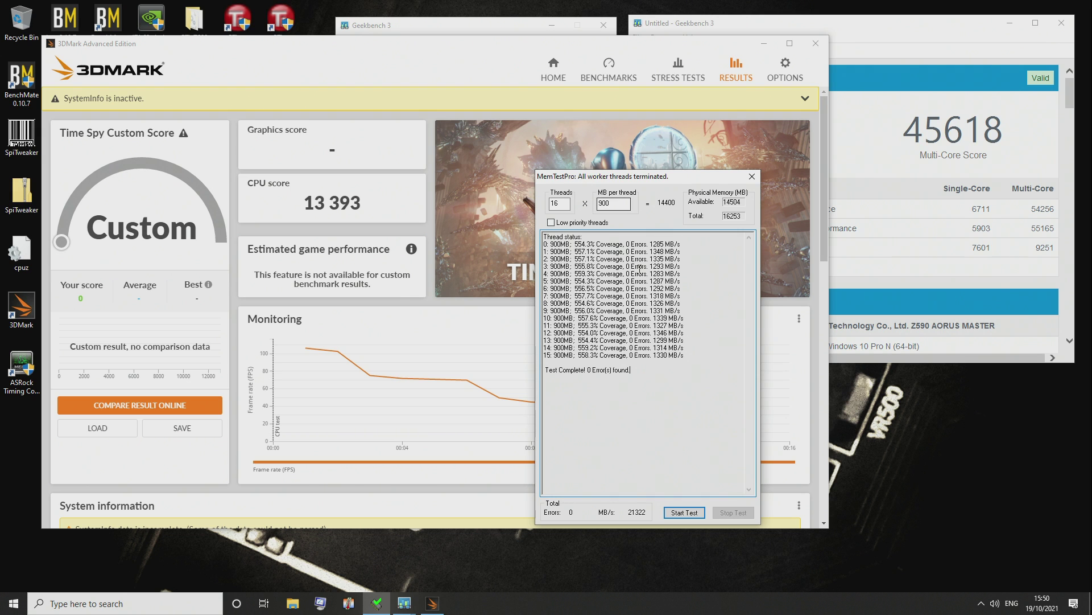
drag(592, 182, 891, 247)
click(894, 80)
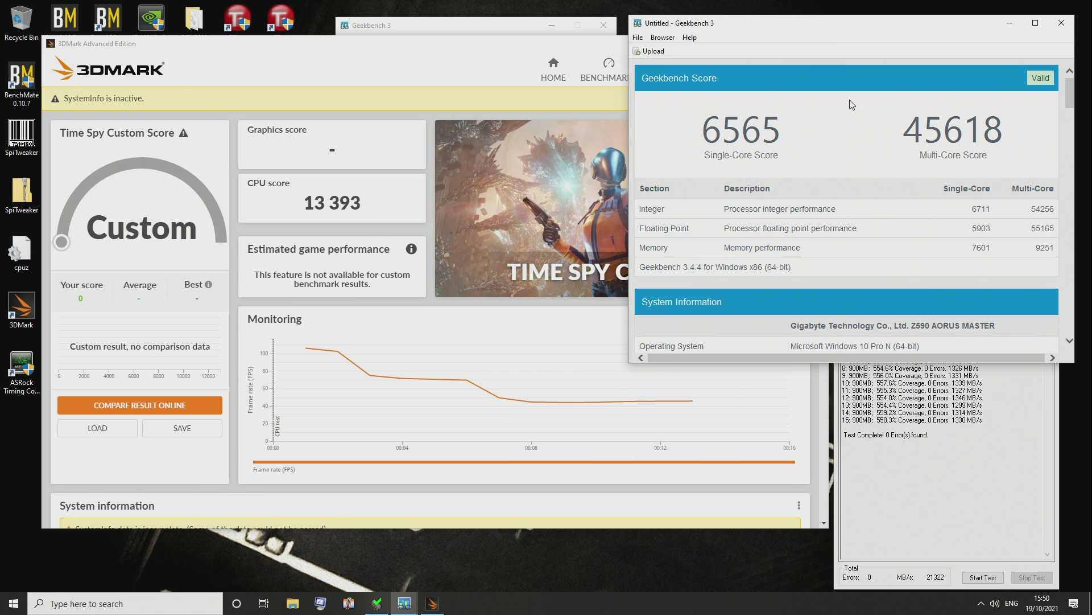
Step: Move the 3DMark window down, then open ASRock Timing Configurator with the MemTestPro results placed beside it
drag(412, 44, 398, 430)
double_click(32, 365)
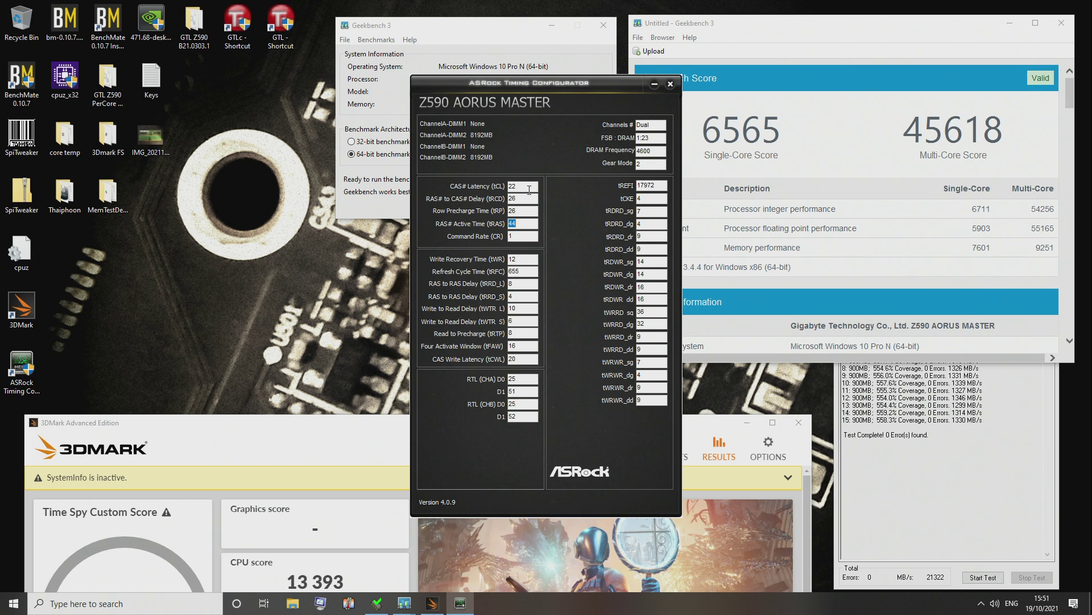
click(503, 186)
click(525, 283)
click(853, 392)
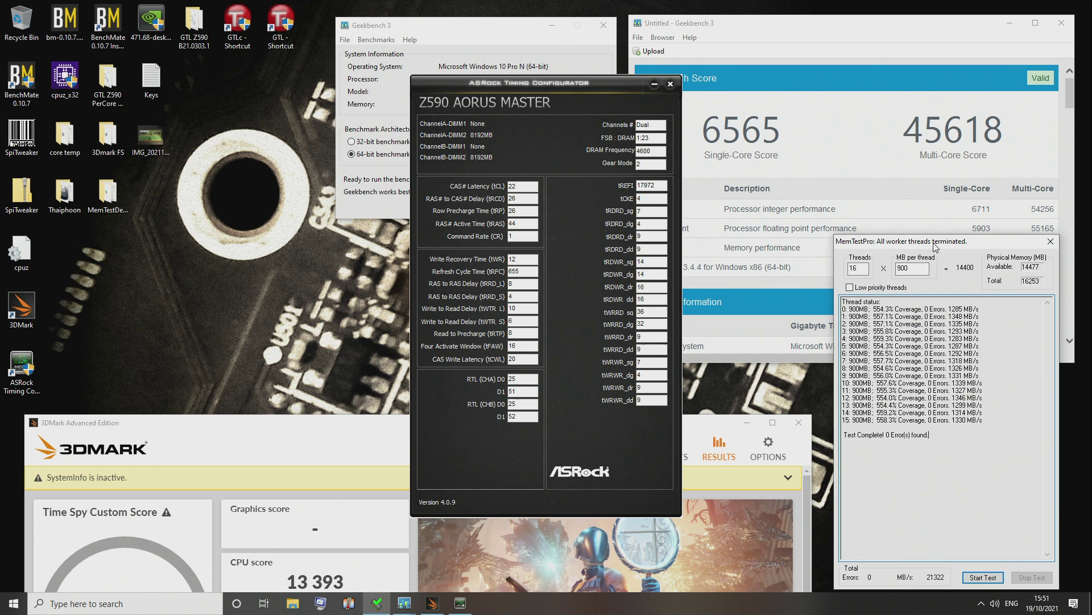
drag(936, 247, 750, 91)
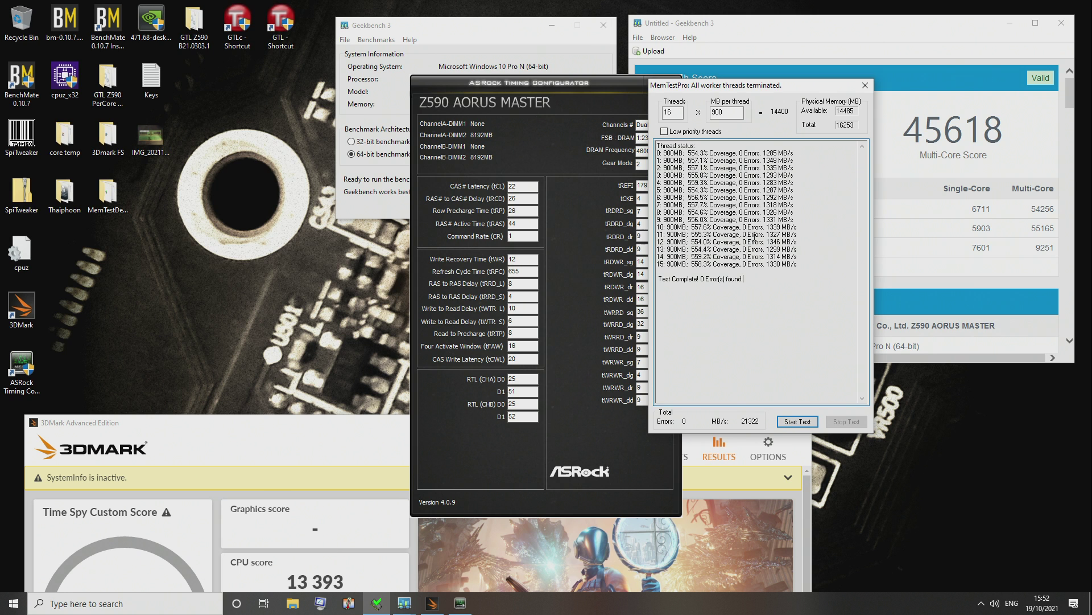
Step: View the desktop photo of the Samsung memory modules in a reduced window beside the memory timings and close it
double_click(155, 126)
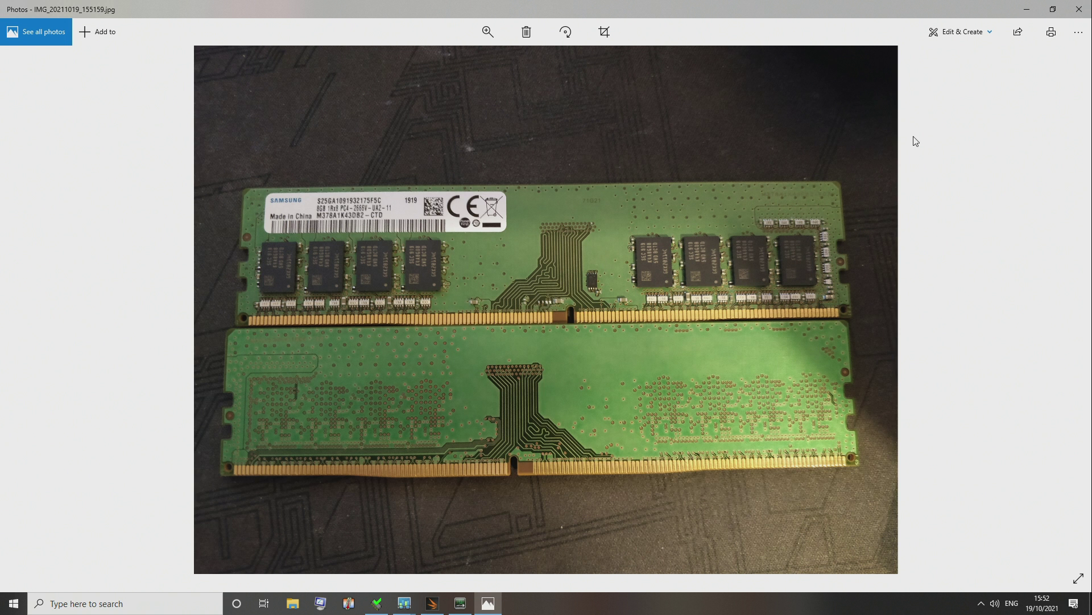
double_click(727, 17)
drag(696, 123, 253, 180)
click(578, 146)
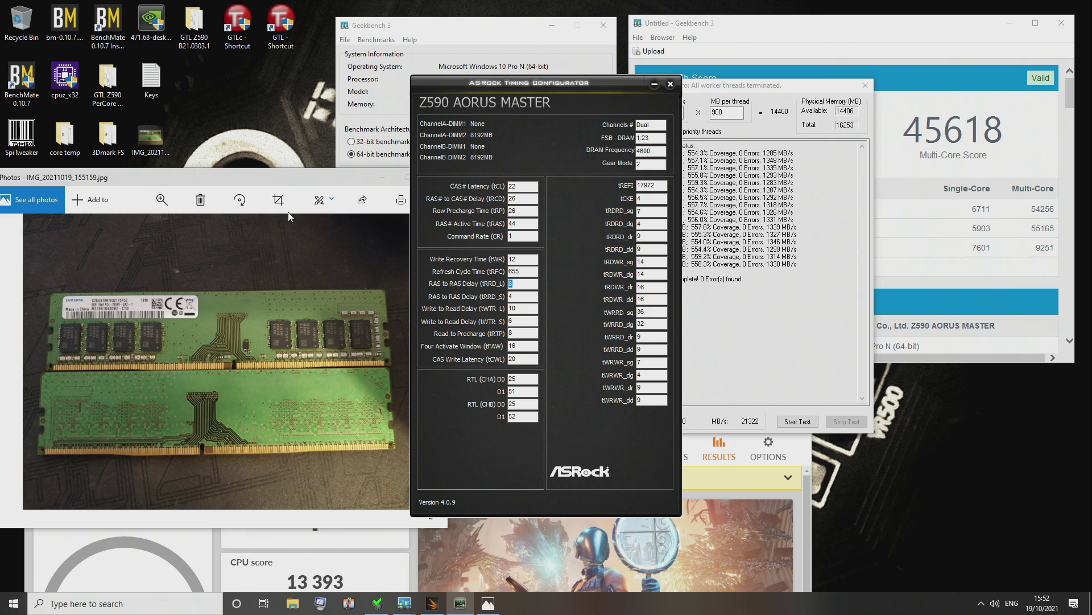
click(324, 175)
drag(324, 176, 441, 149)
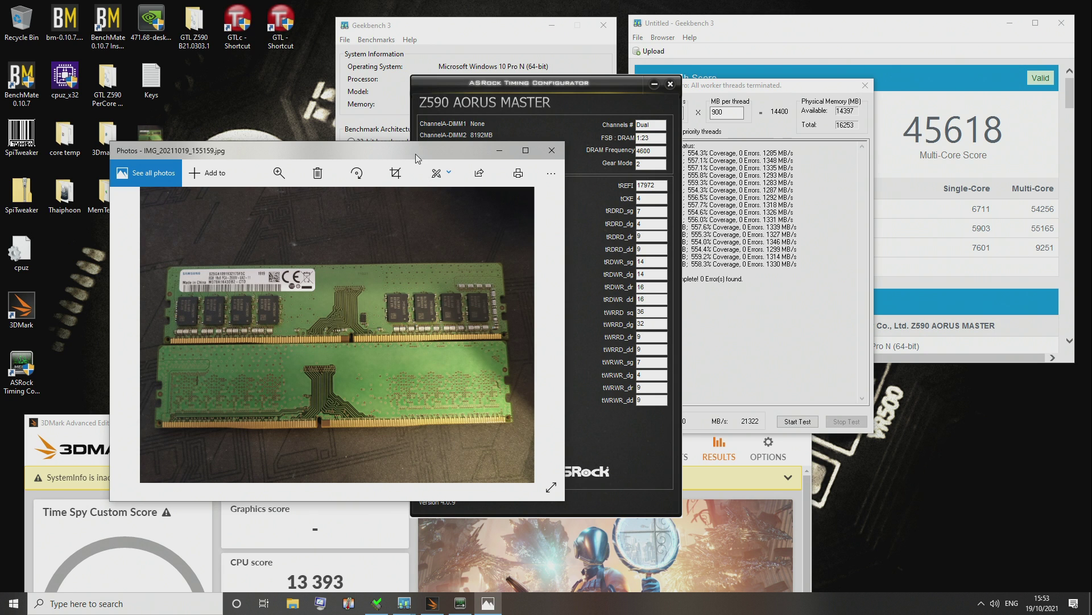
drag(415, 153, 347, 107)
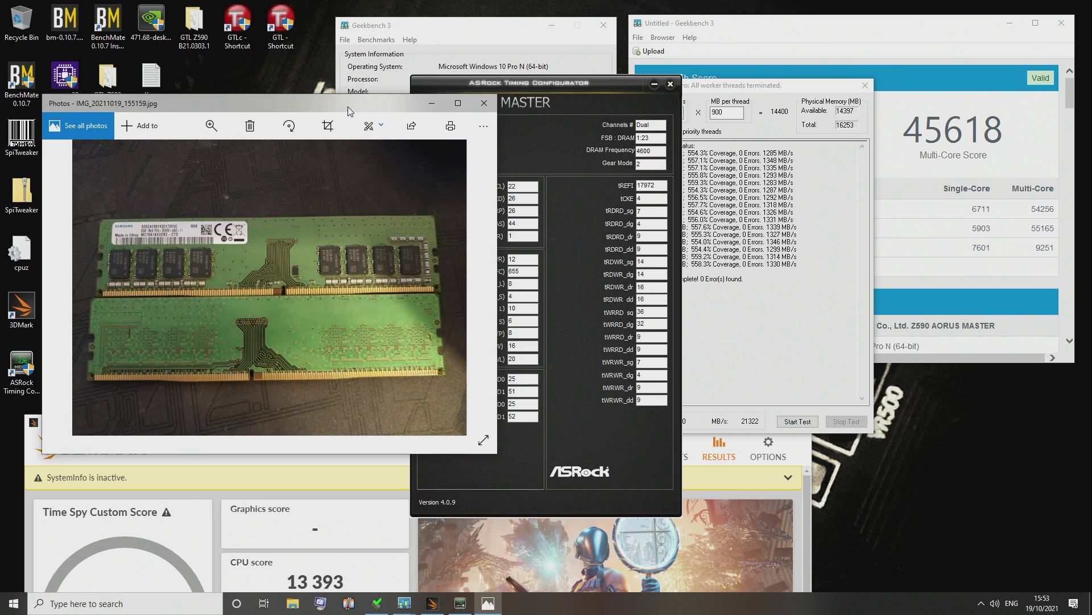
click(484, 102)
Step: Rearrange the ASRock Timing Configurator and MemTestPro windows so the timings, memory test results and Geekbench scores can be read together
drag(502, 86, 413, 72)
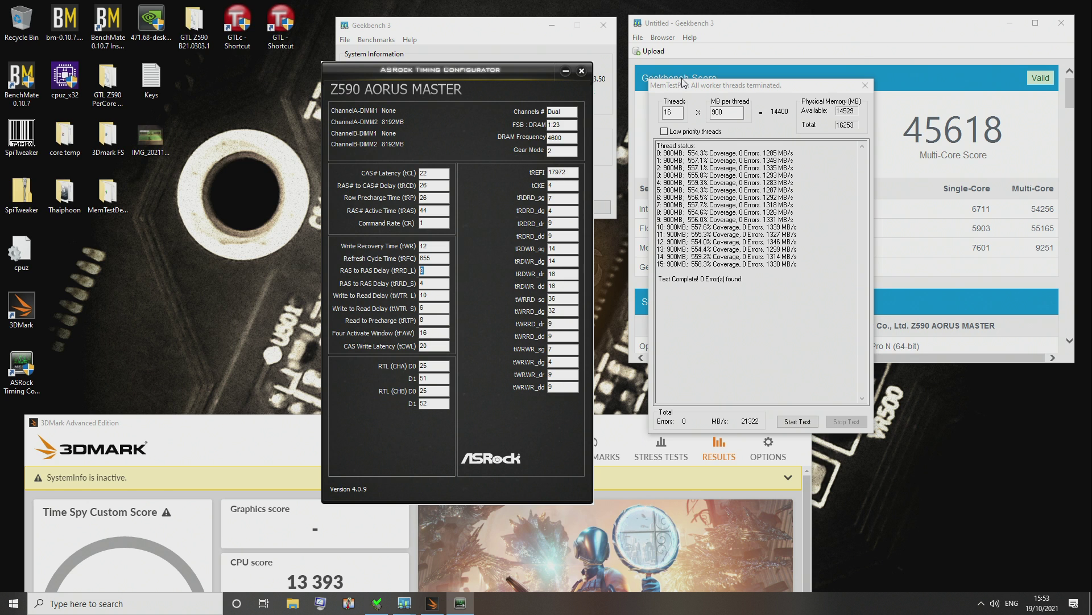
drag(684, 83, 658, 72)
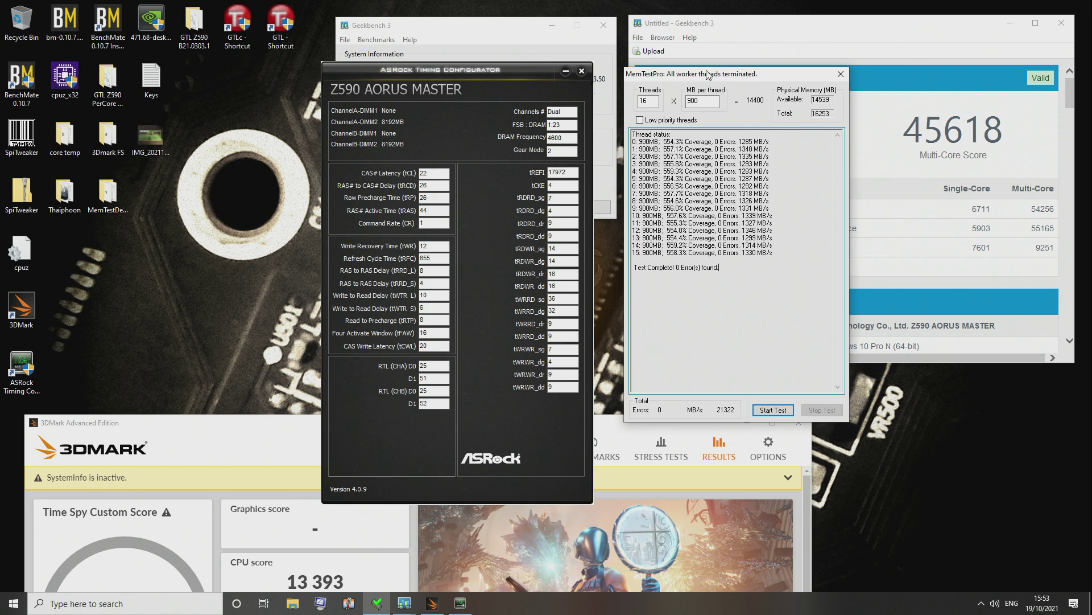
drag(706, 78, 332, 32)
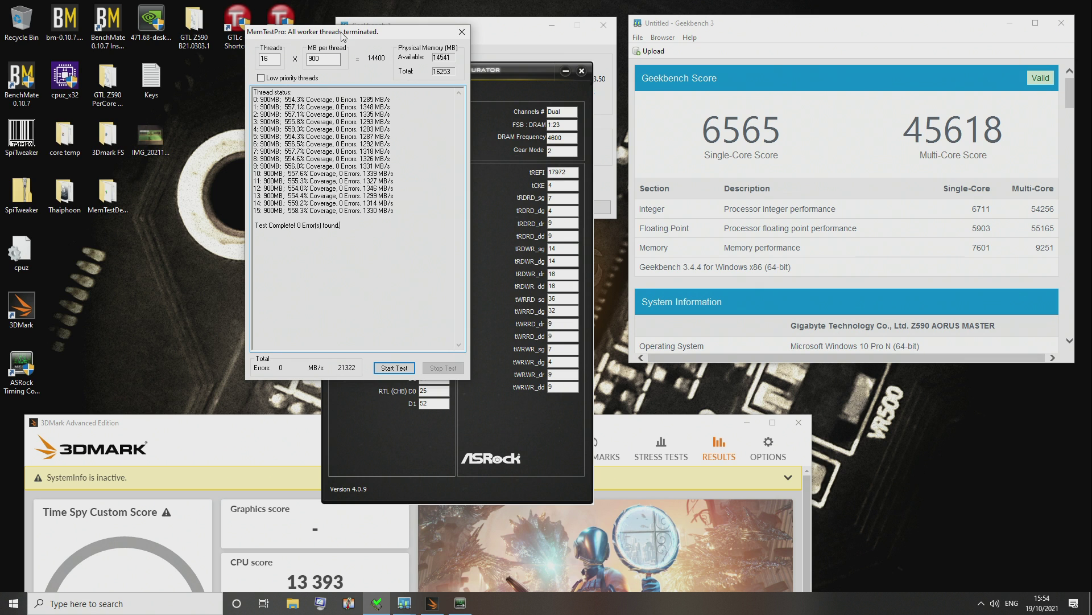
drag(343, 36, 202, 41)
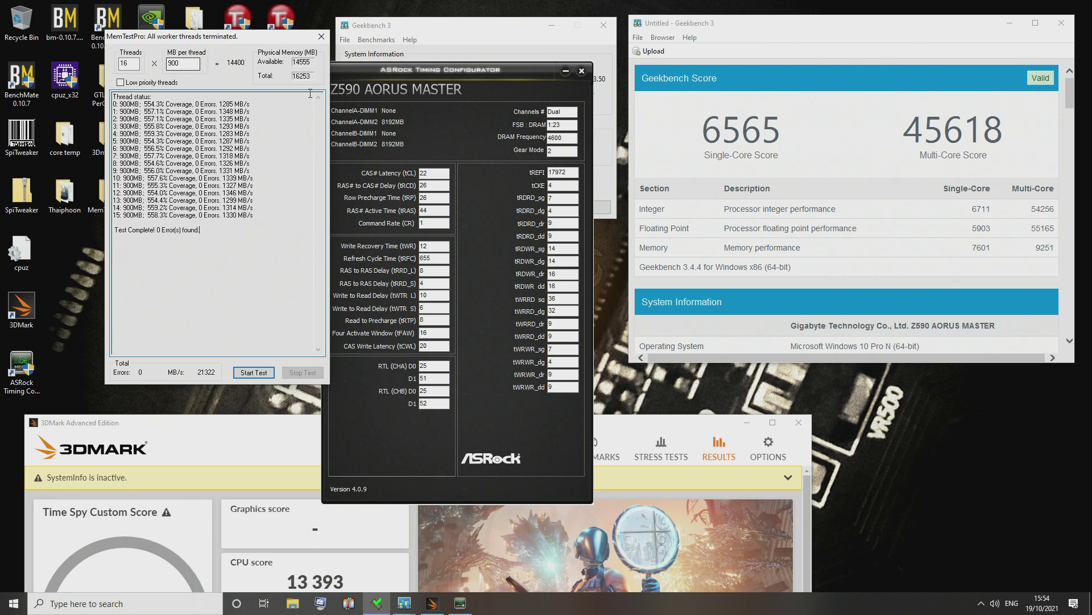
drag(261, 40, 205, 28)
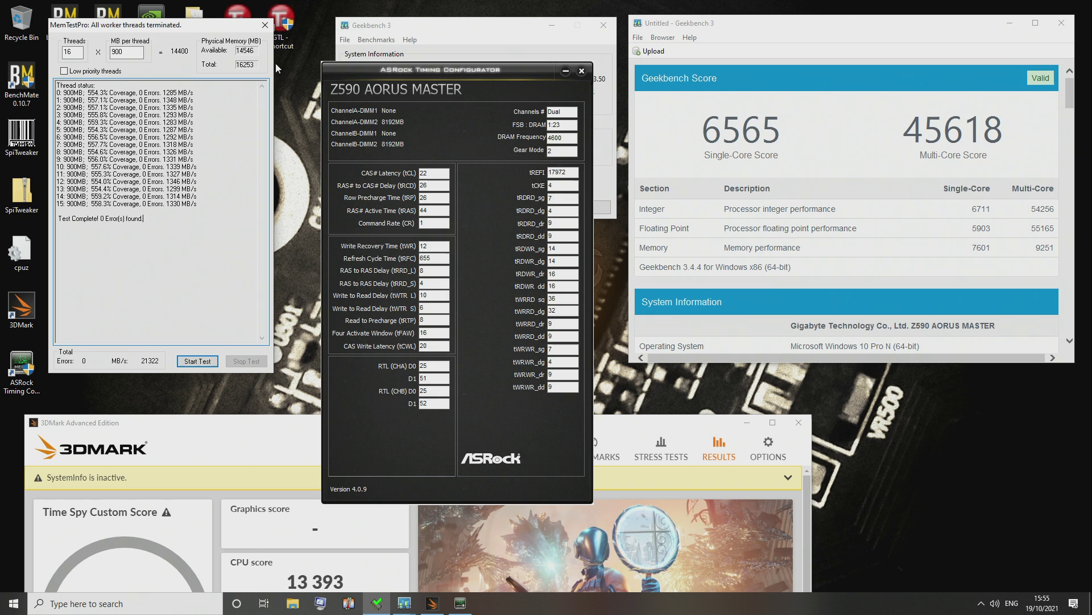
click(299, 199)
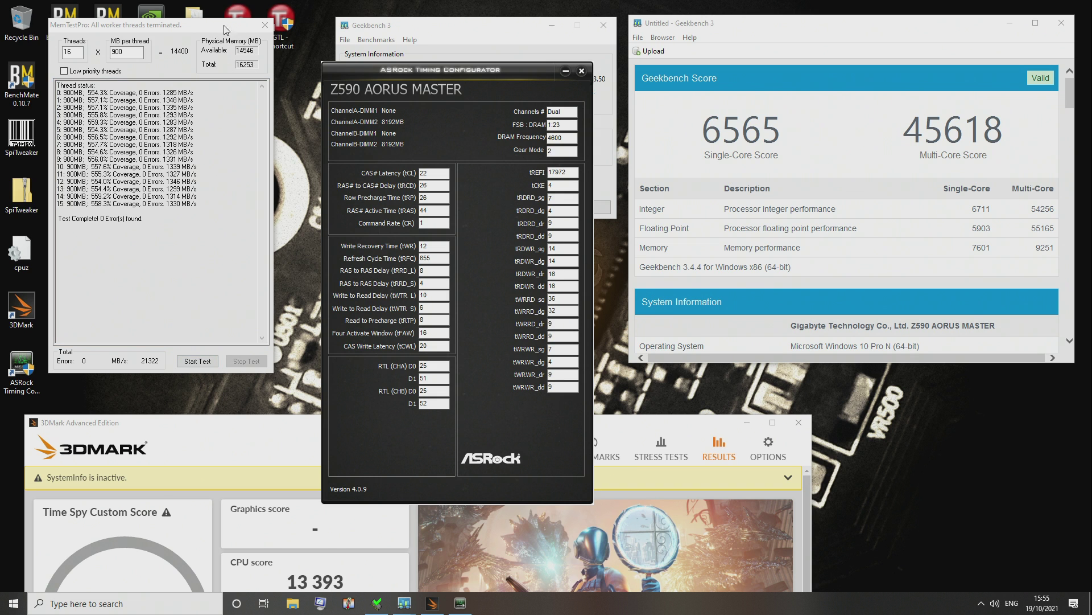
drag(212, 31, 223, 31)
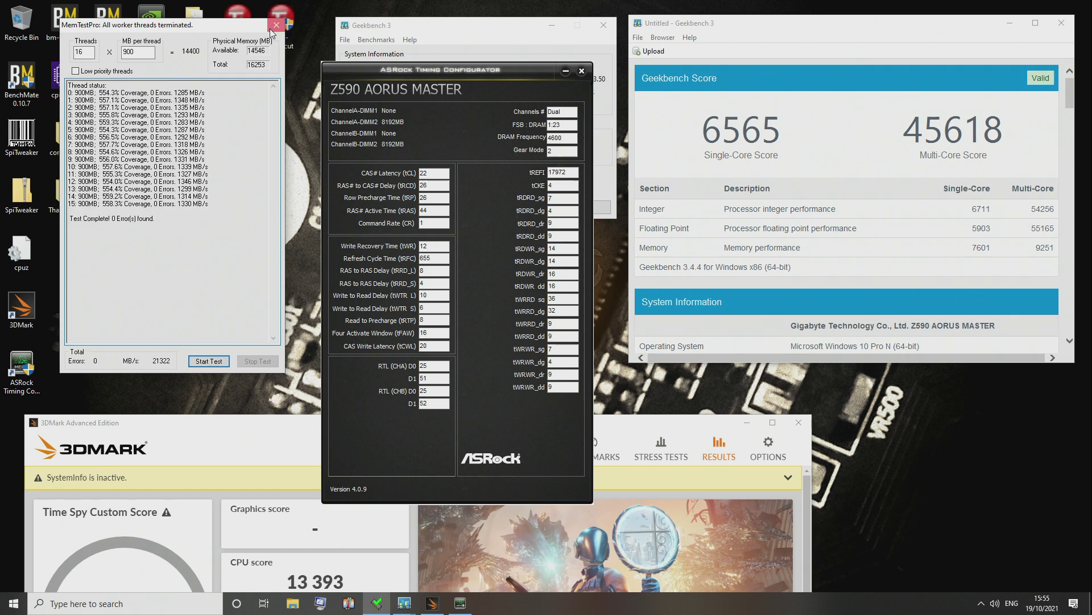
Step: Close MemTestPro and ASRock Timing Configurator, leaving the Geekbench 3 start window clear of the score window
click(276, 26)
drag(457, 196, 191, 135)
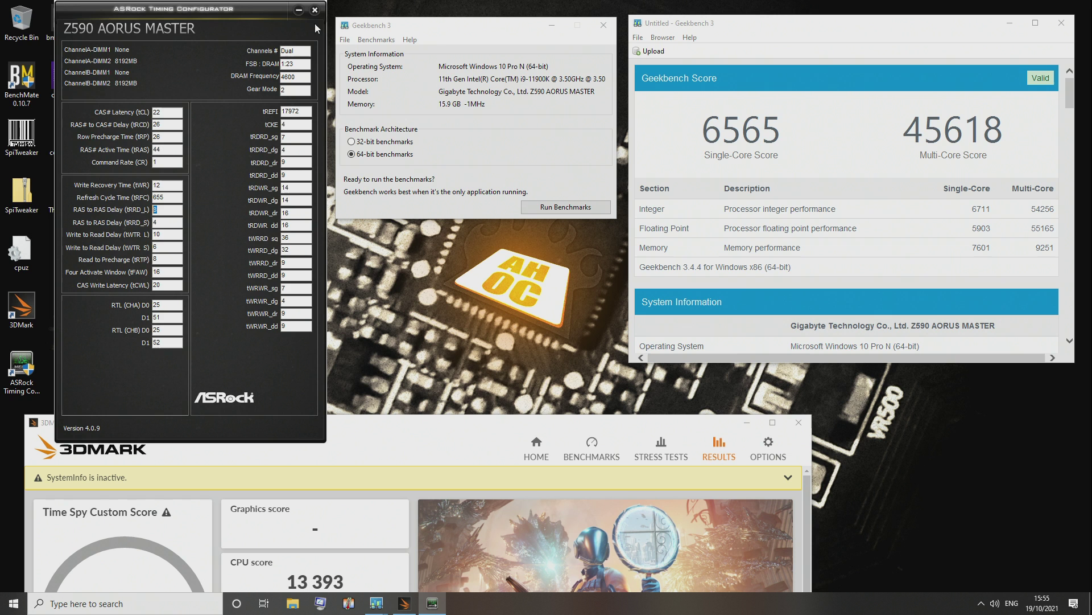
click(316, 11)
drag(462, 36, 382, 38)
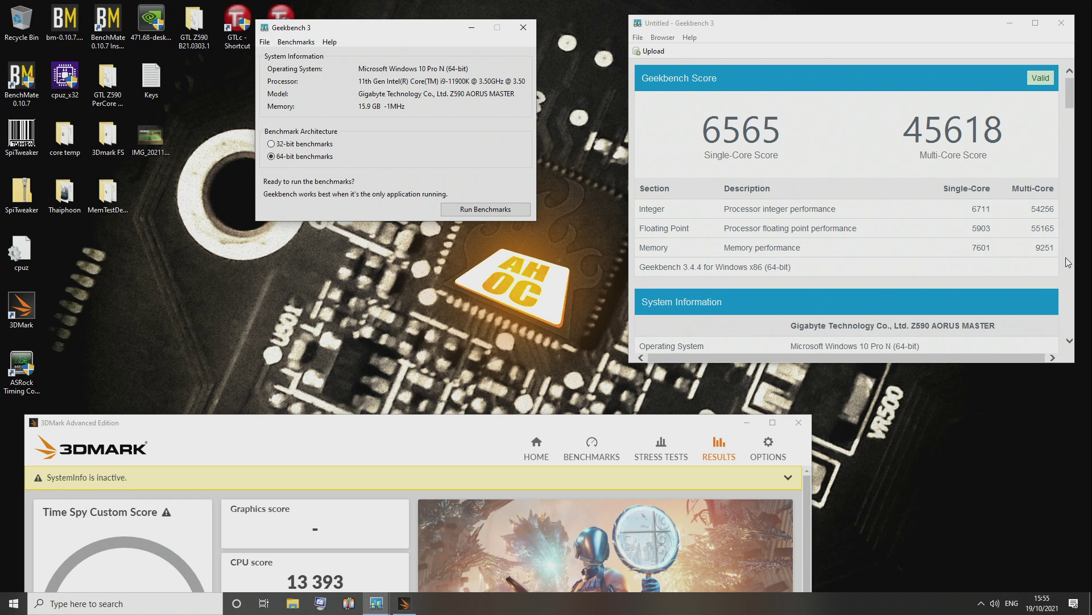
Step: Highlight the multi-core memory score in Geekbench and the CPU score in the 3DMark Time Spy Custom result
double_click(1045, 248)
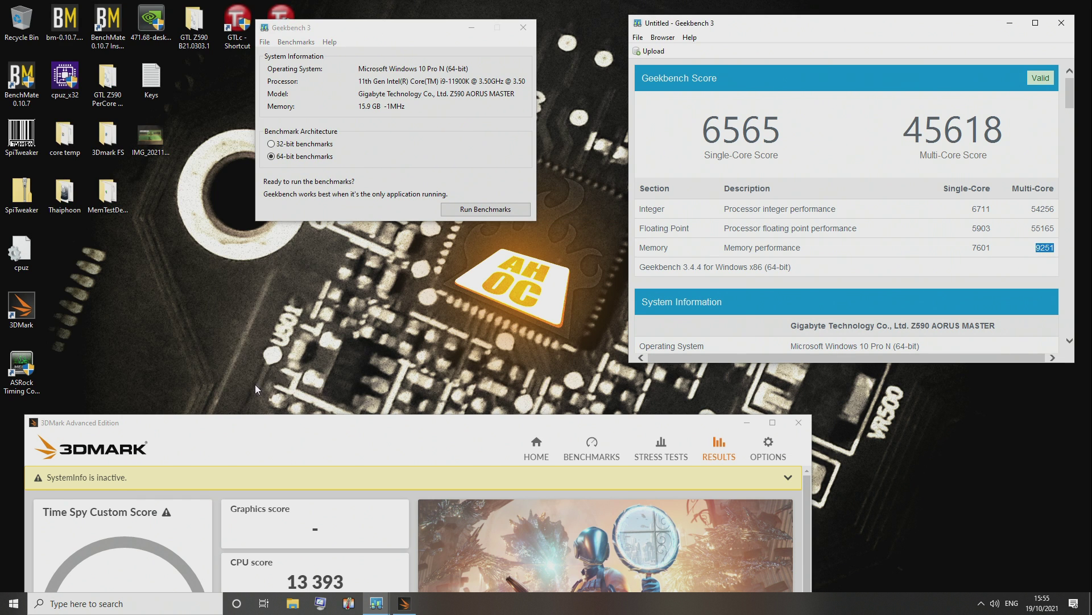
click(256, 433)
drag(293, 434, 430, 95)
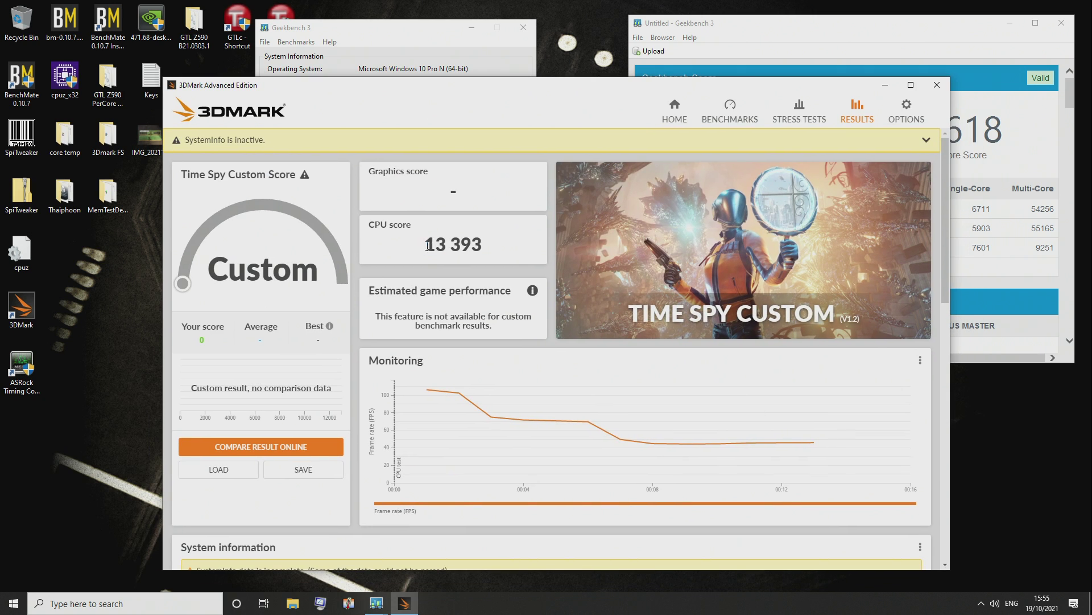
drag(424, 244, 483, 246)
triple_click(445, 245)
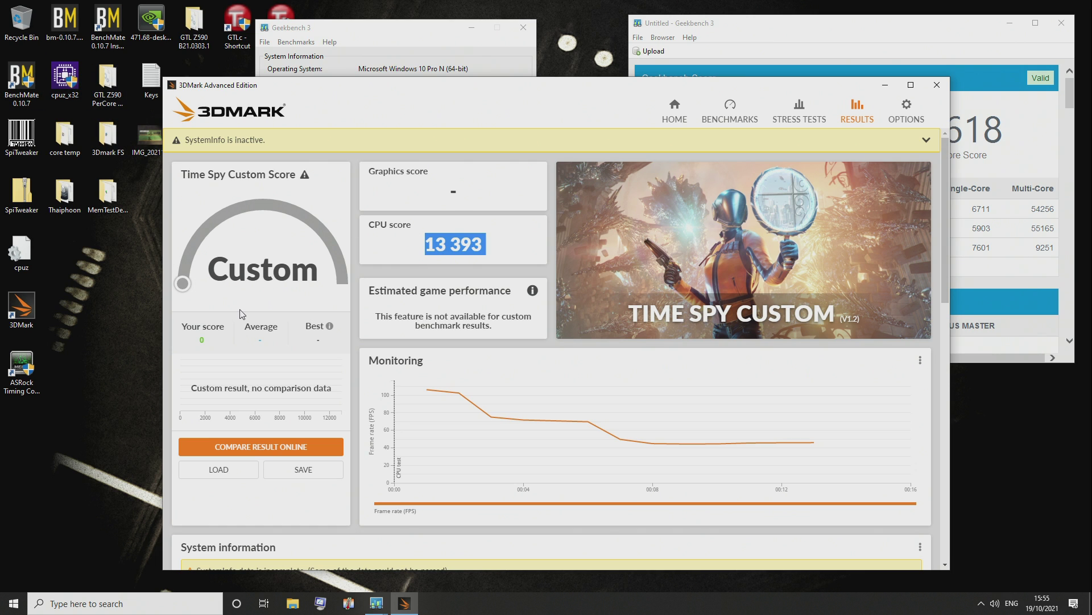
Step: Launch CPU-Z, dismiss Core Temp, and arrange CPU-Z and the Geekbench 3 start window over the 3DMark result
click(349, 603)
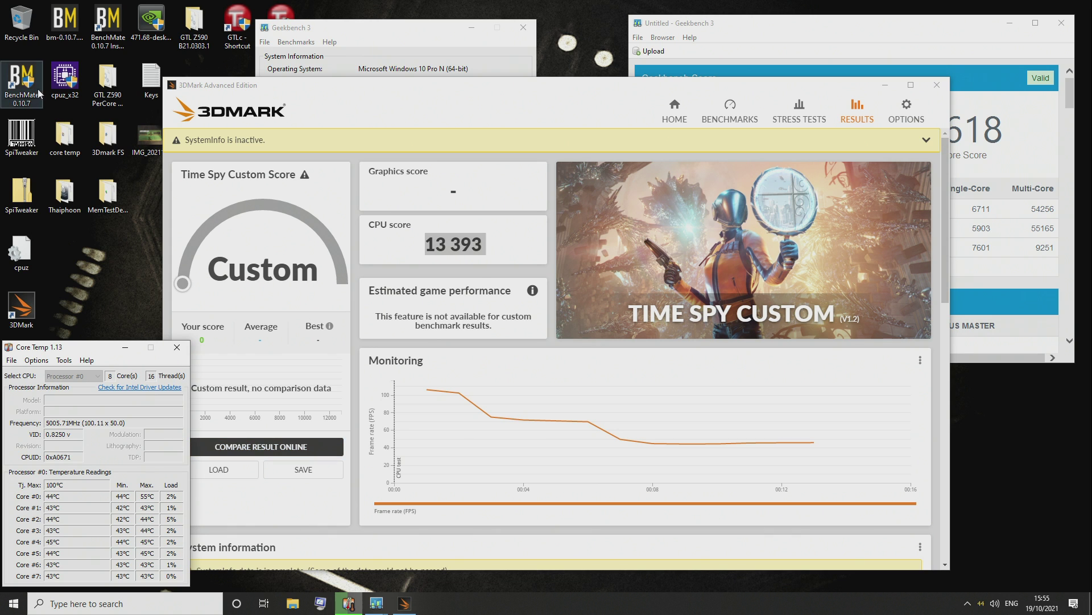
double_click(67, 78)
click(177, 347)
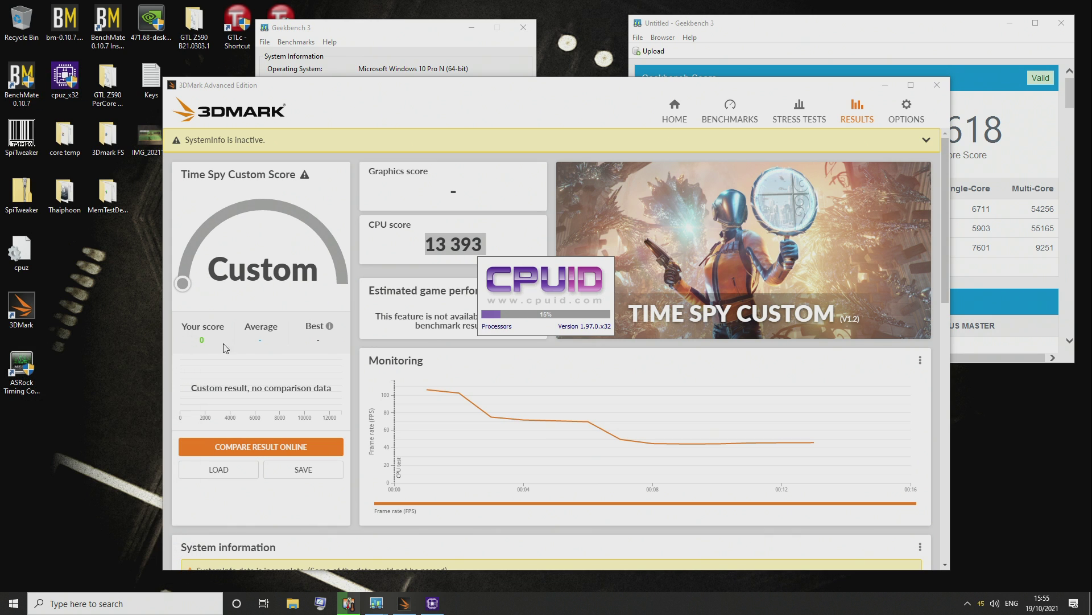
drag(350, 36, 662, 26)
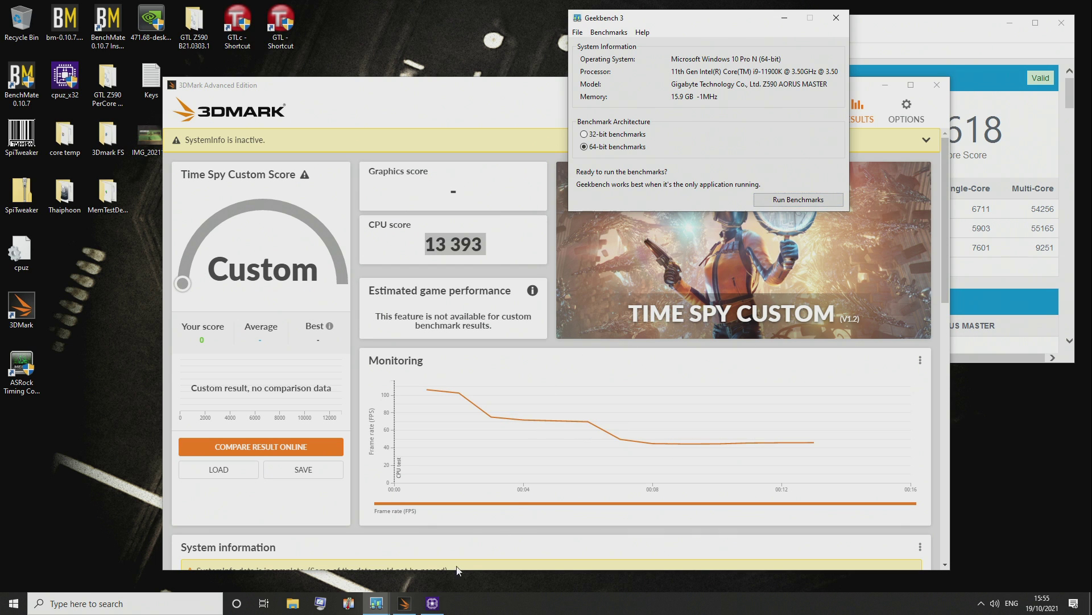
mouse_move(387, 588)
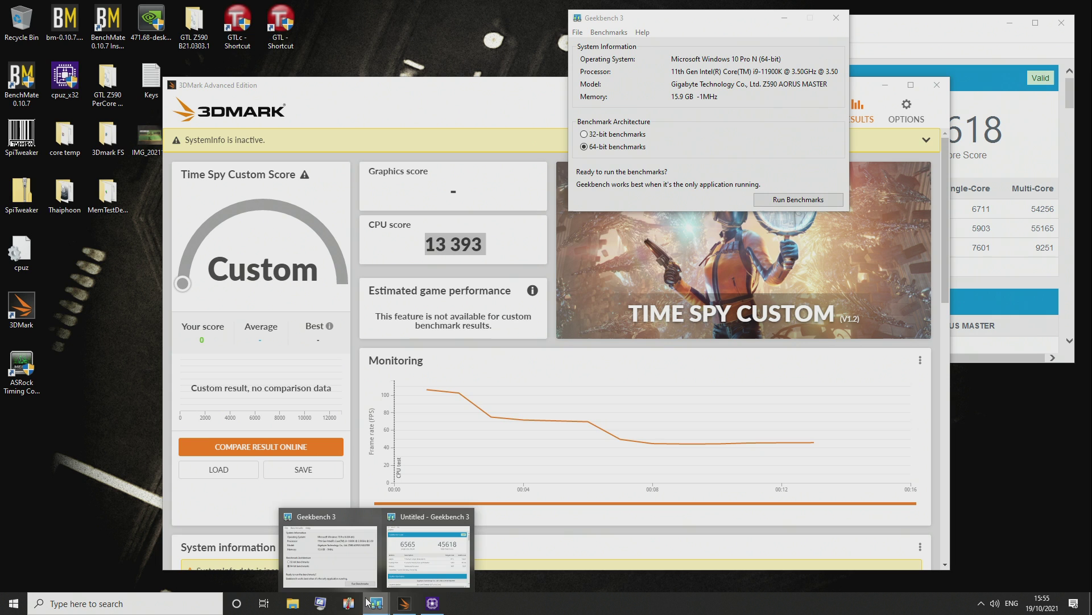
click(433, 602)
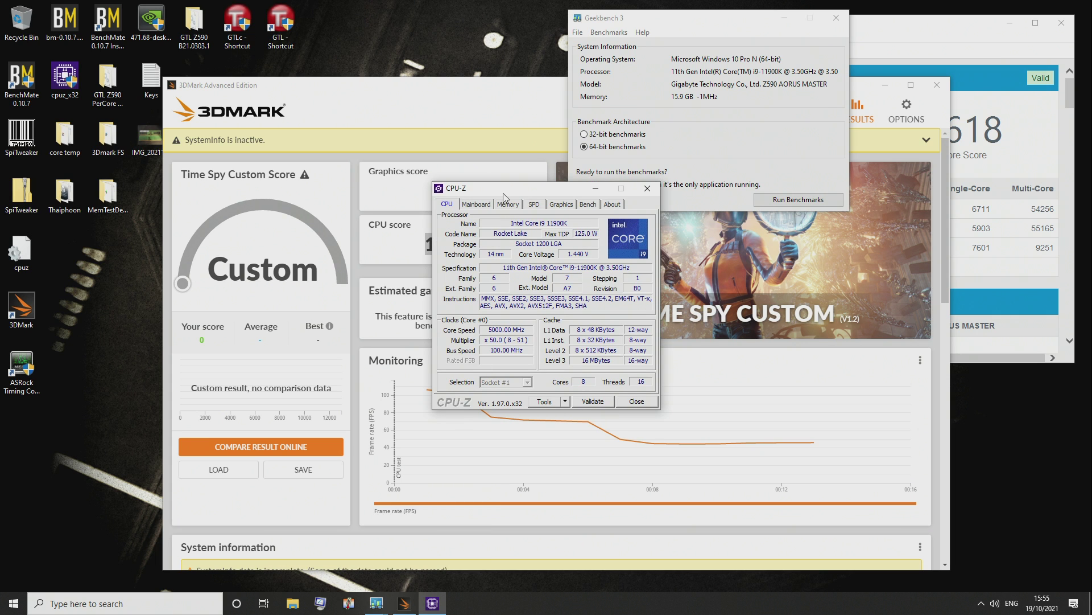
drag(503, 191, 360, 105)
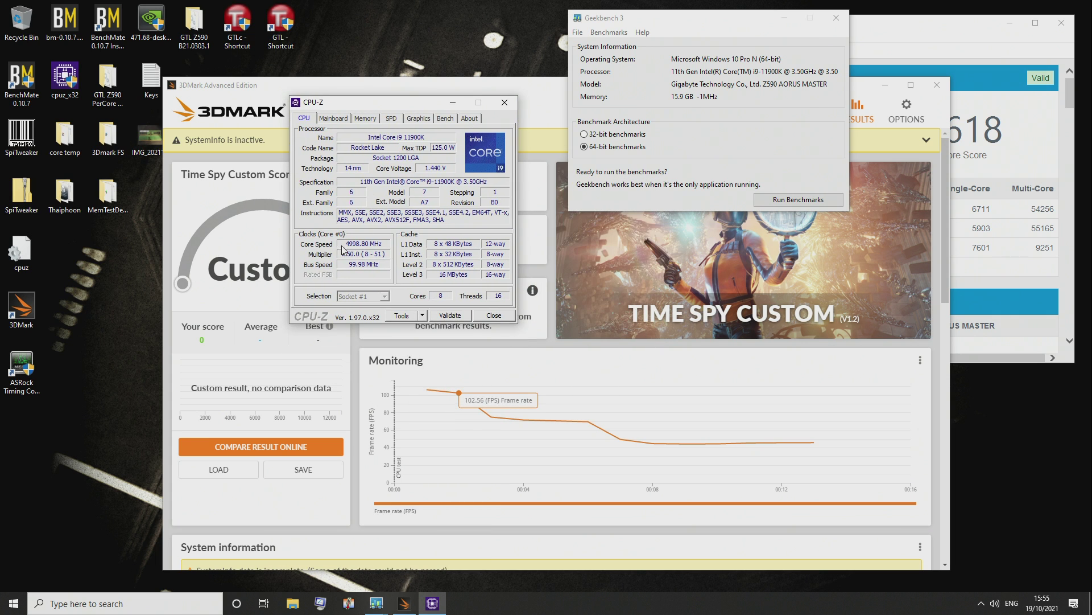
Step: Examine the processor clocks, memory timings and uncore frequency in CPU-Z
click(365, 118)
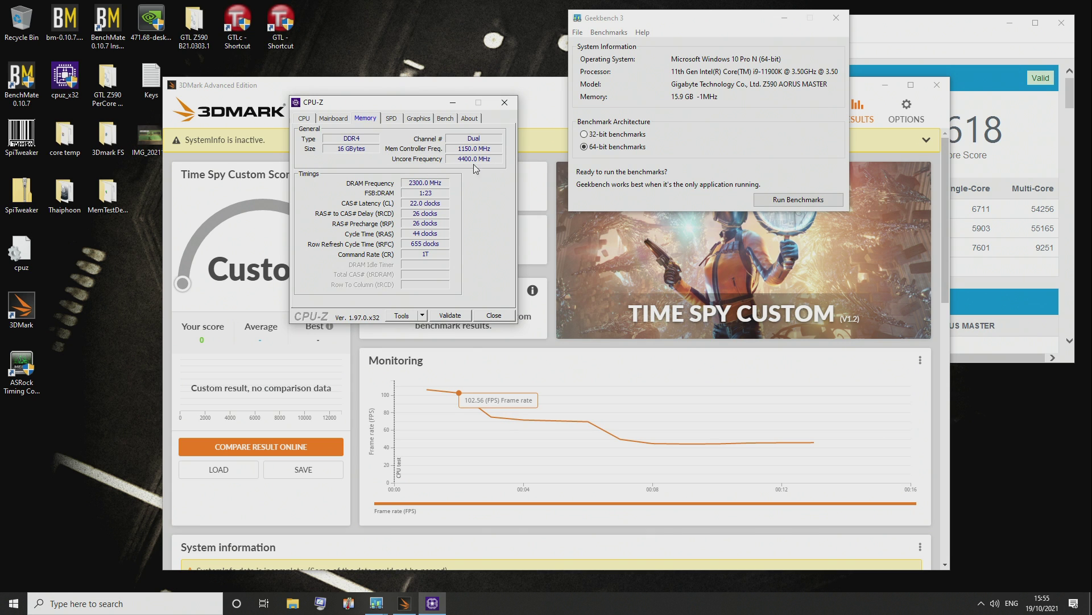
click(306, 119)
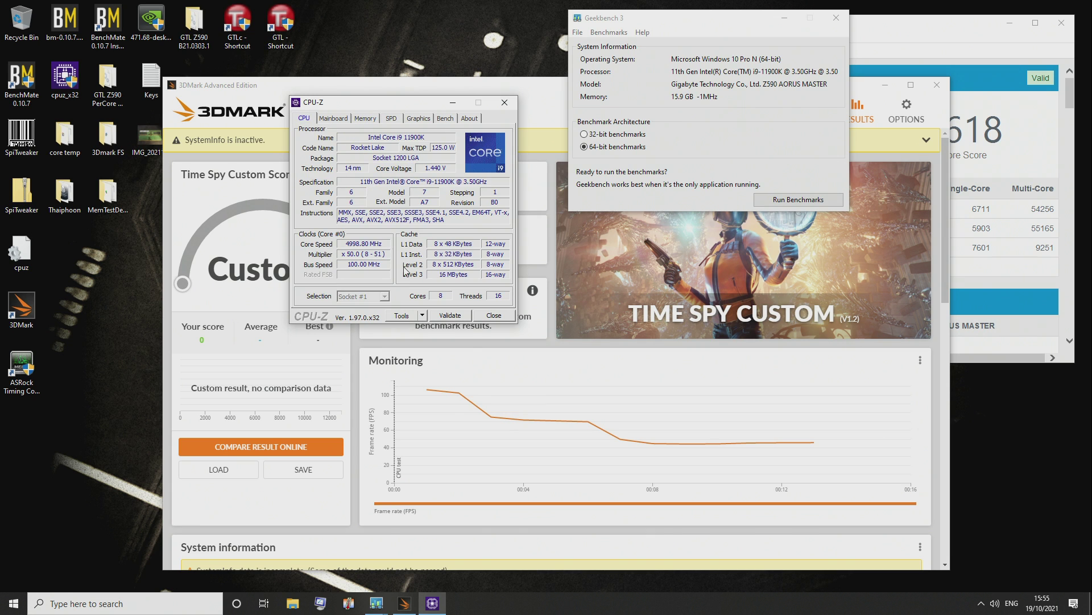
click(391, 120)
click(360, 120)
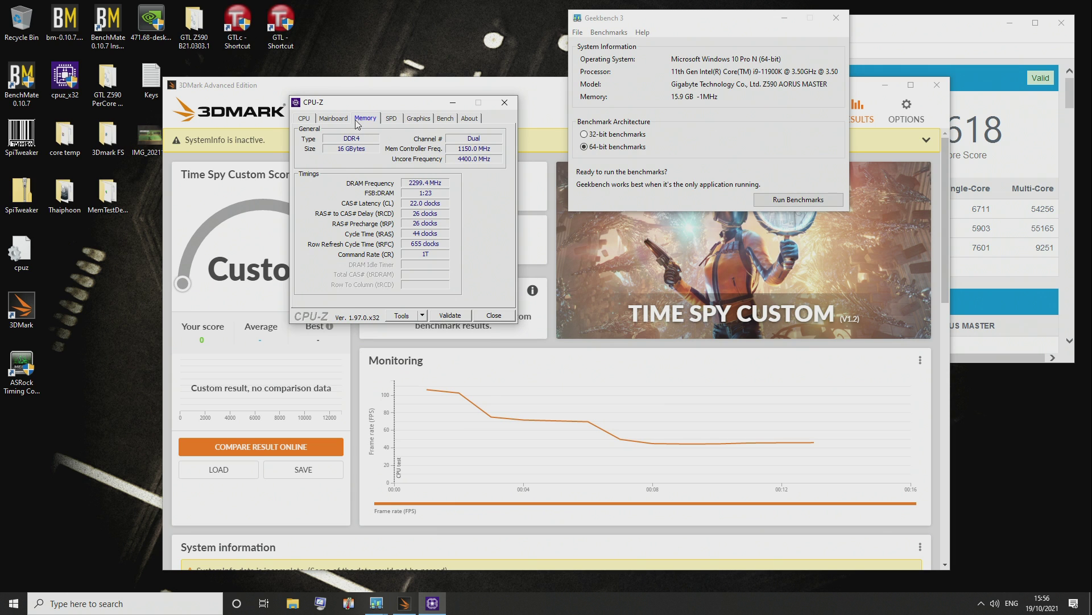
click(312, 121)
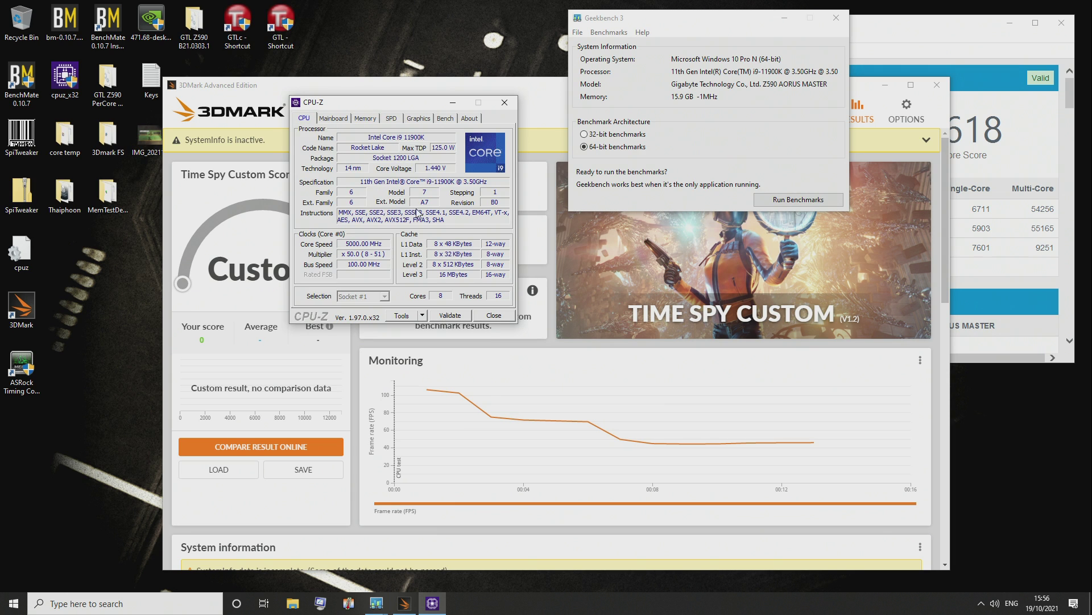
click(376, 121)
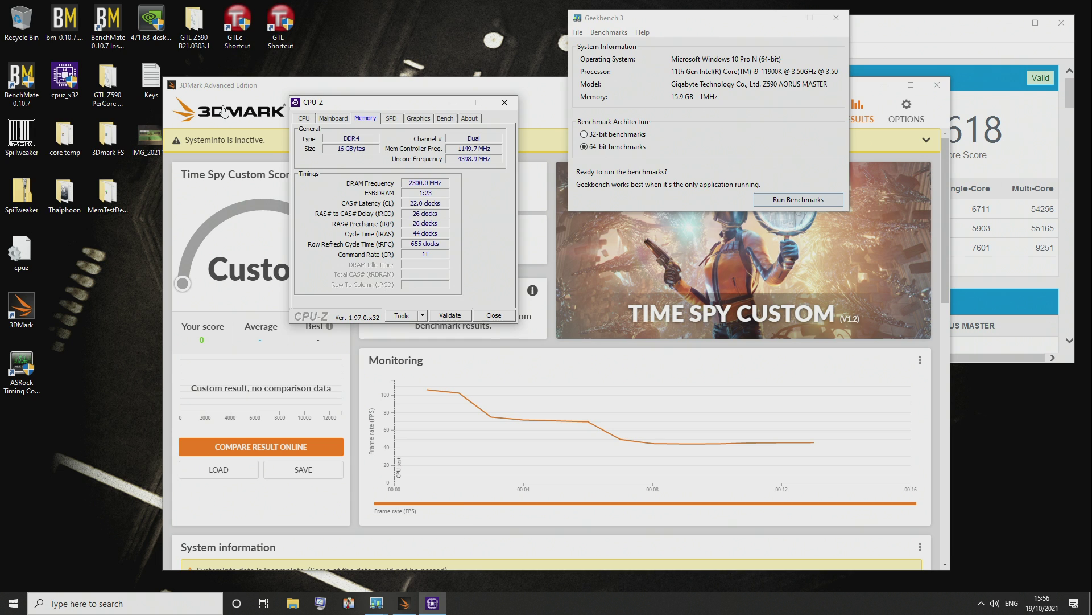
click(304, 119)
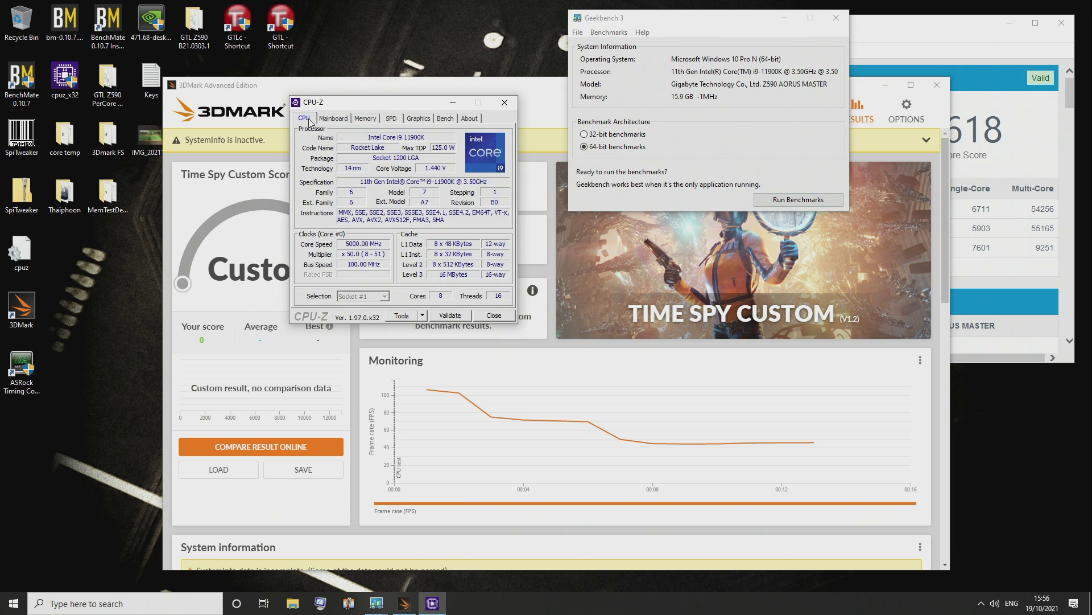
Step: Run the 64-bit Geekbench 3 benchmarks and show the per-core clock speeds in CPU-Z
click(789, 204)
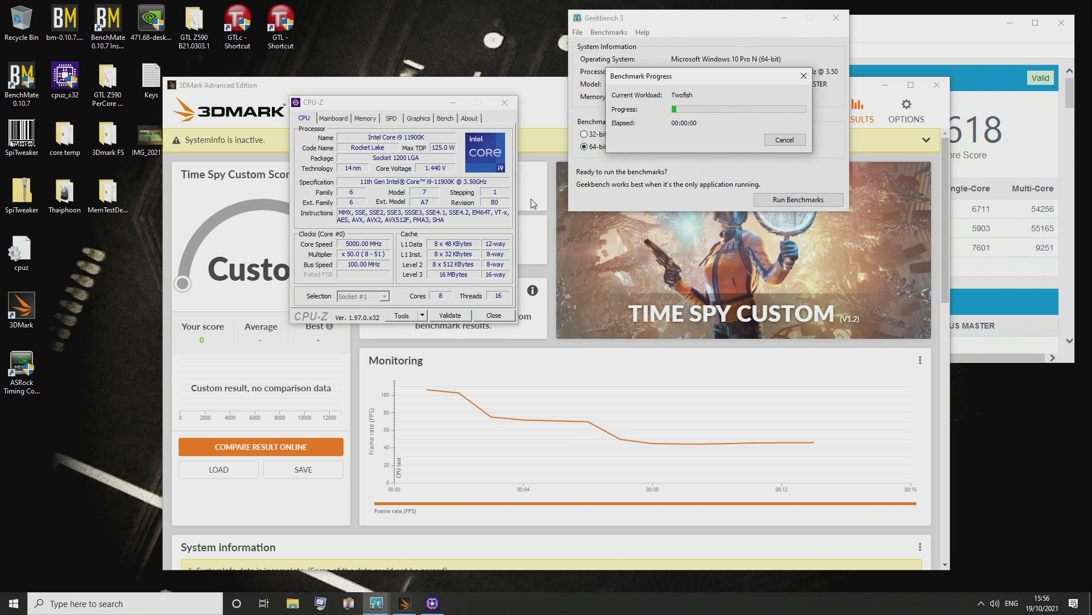
click(375, 244)
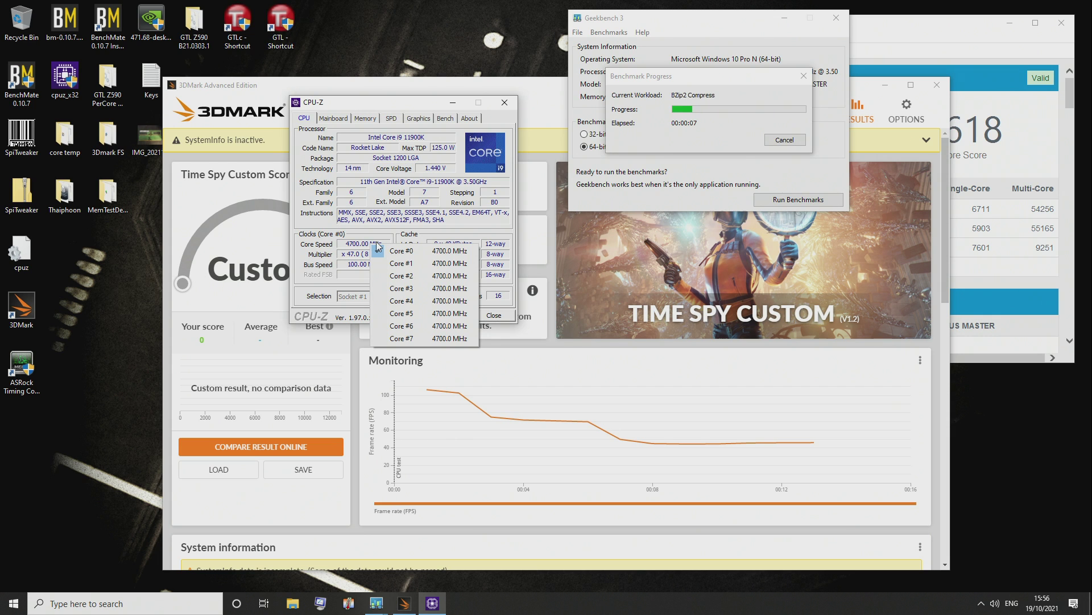
Step: Cancel the running Geekbench 3 benchmark and restart the computer
click(784, 140)
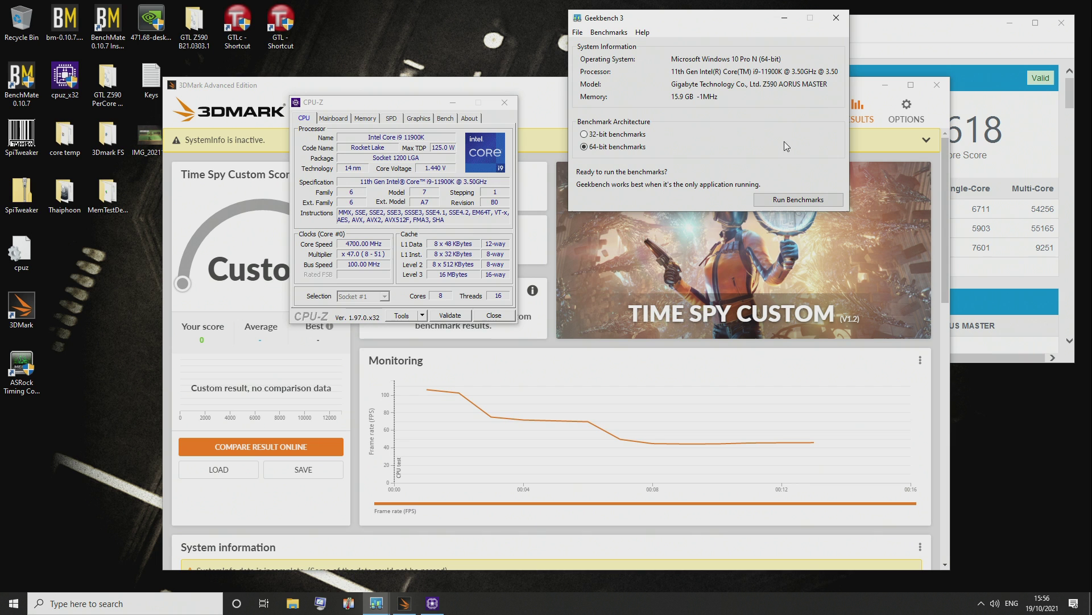
click(13, 601)
click(14, 577)
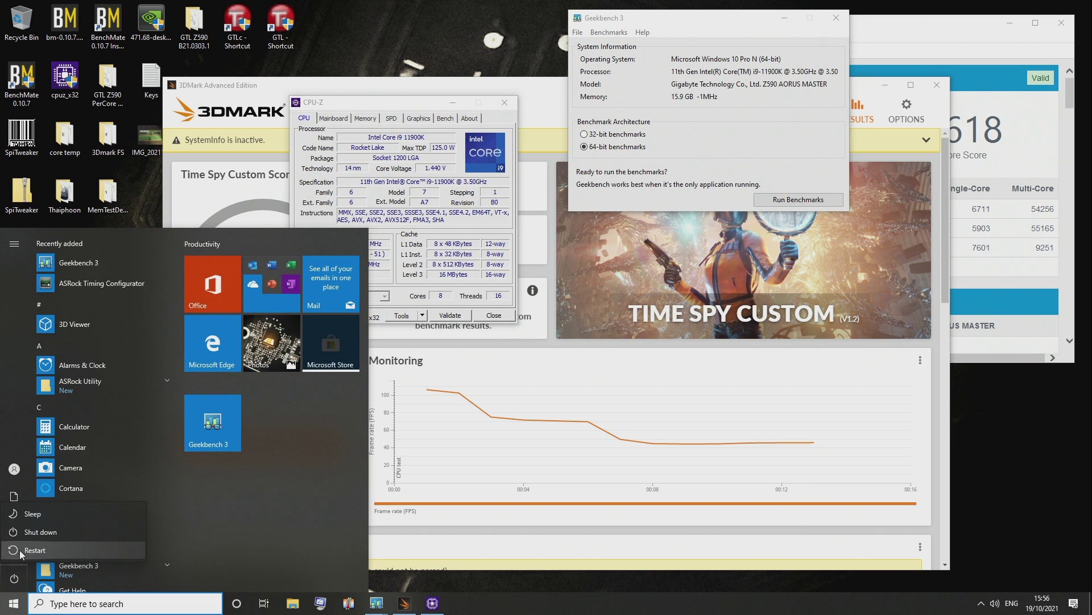
click(34, 550)
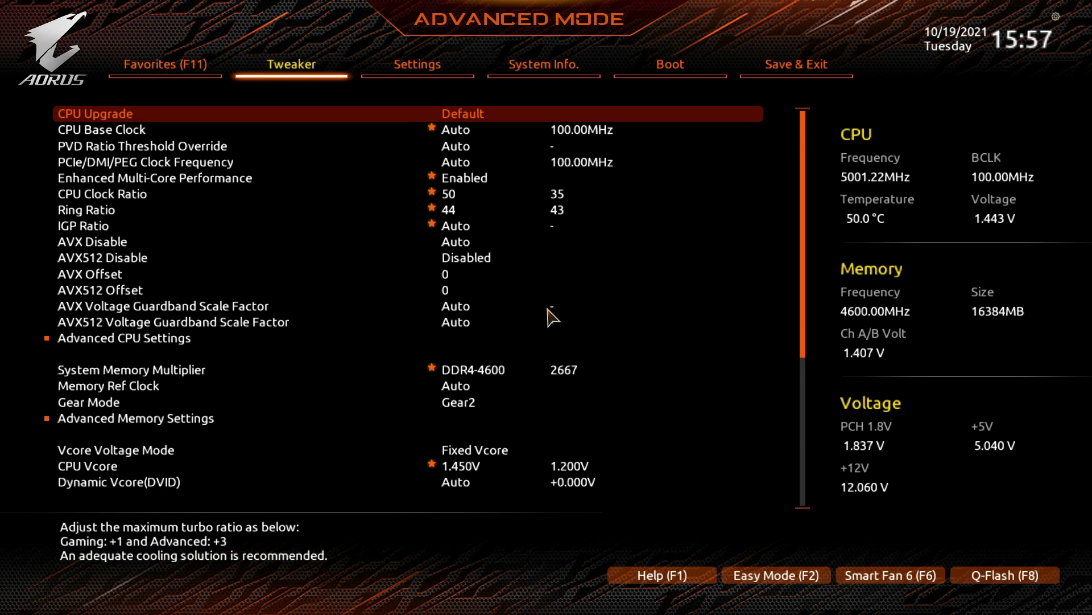
Step: Set Frequency Clipping TVB to Disabled in the BIOS Advanced CPU Settings
key(Down)
key(Down)
key(Down)
key(Down)
key(Down)
key(Down)
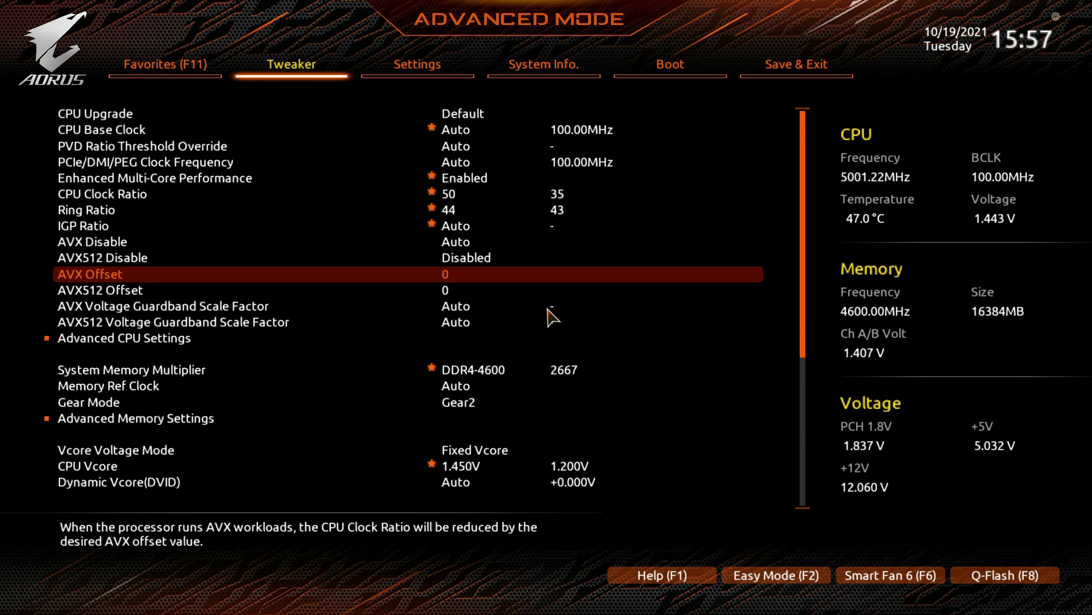
key(Return)
key(Down)
key(Down)
key(Down)
key(Down)
key(Down)
key(Down)
key(Down)
key(Down)
key(Down)
key(Down)
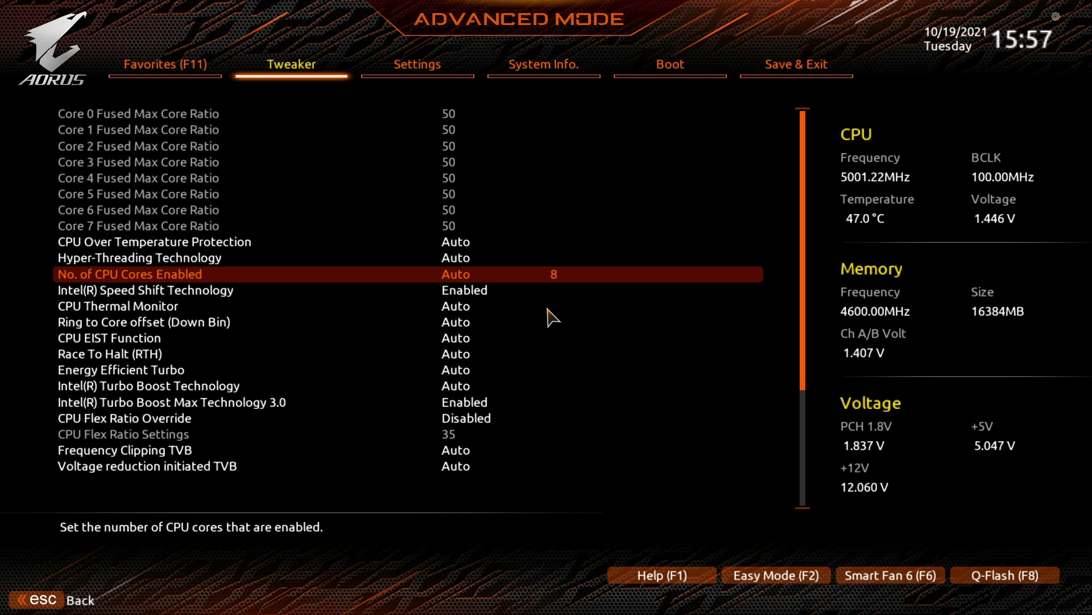
key(Down)
key(Down)
key(Down)
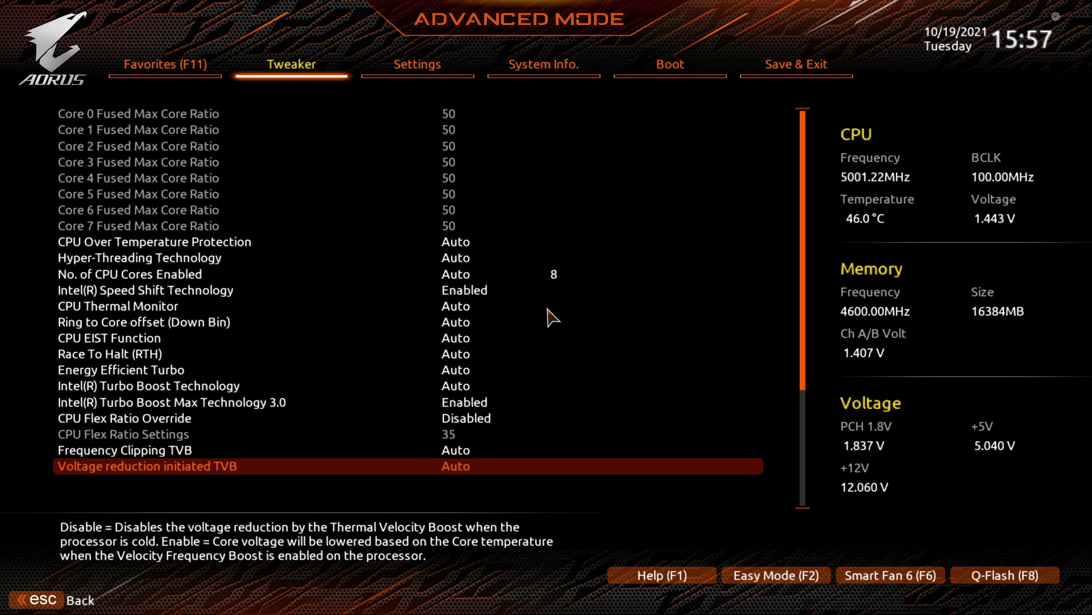
key(Up)
key(Return)
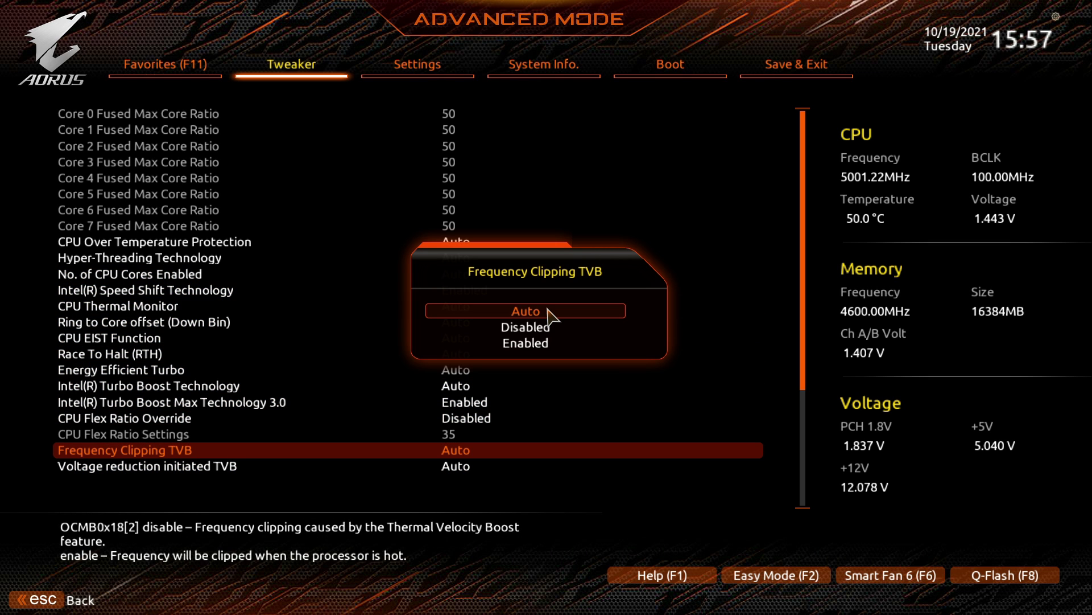
key(Down)
key(Down)
key(Up)
key(Return)
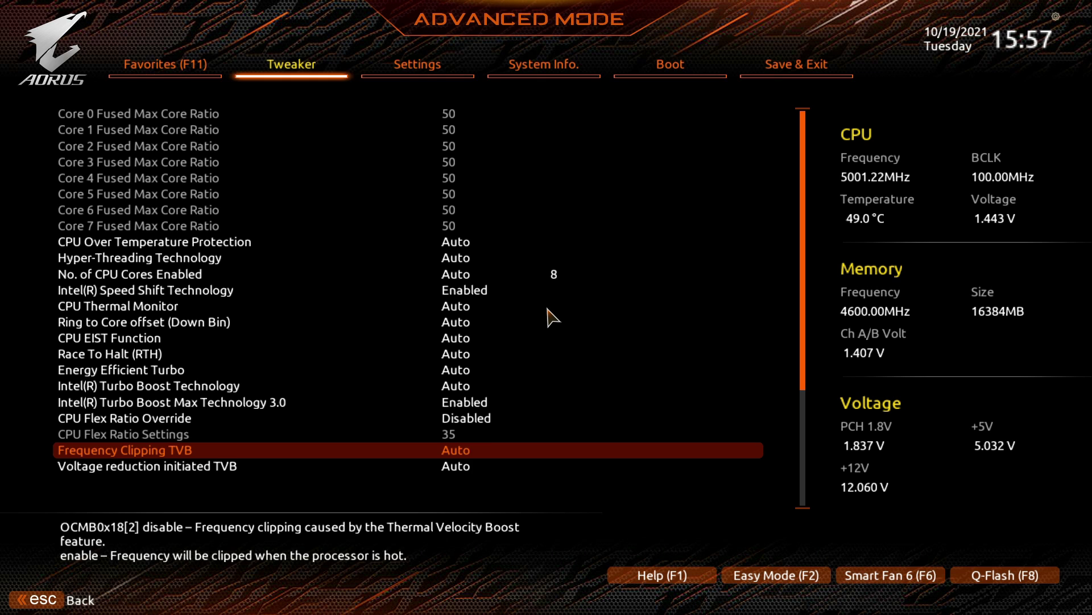
Step: Set Voltage reduction initiated TVB to Disabled and leave the Advanced CPU Settings
key(Down)
key(Down)
key(Up)
key(Return)
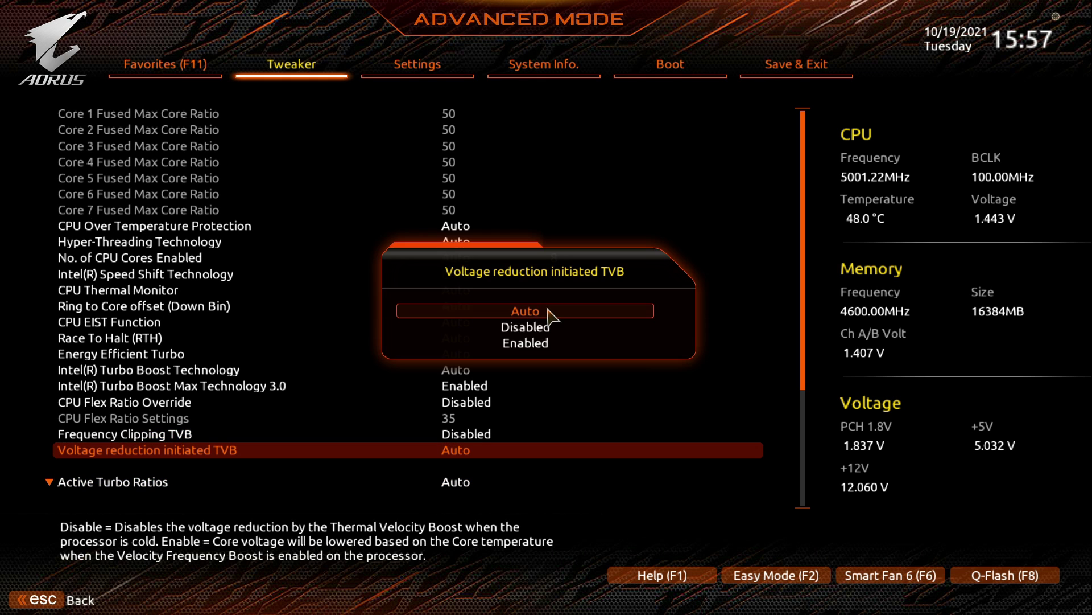
key(Down)
key(Return)
key(Up)
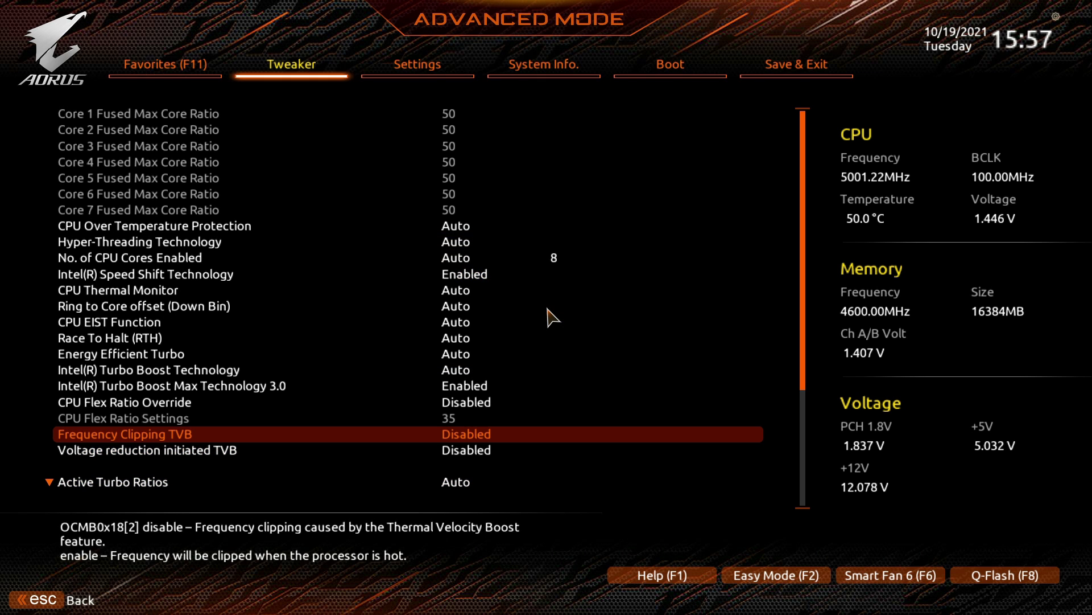
key(Up)
key(Up)
key(Up)
key(Up)
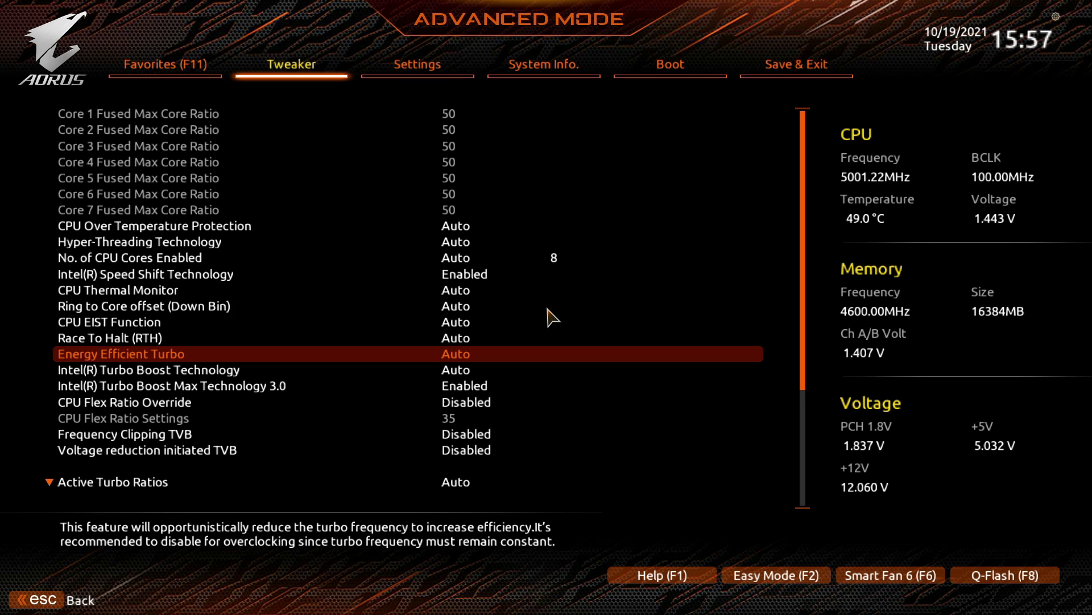
key(Escape)
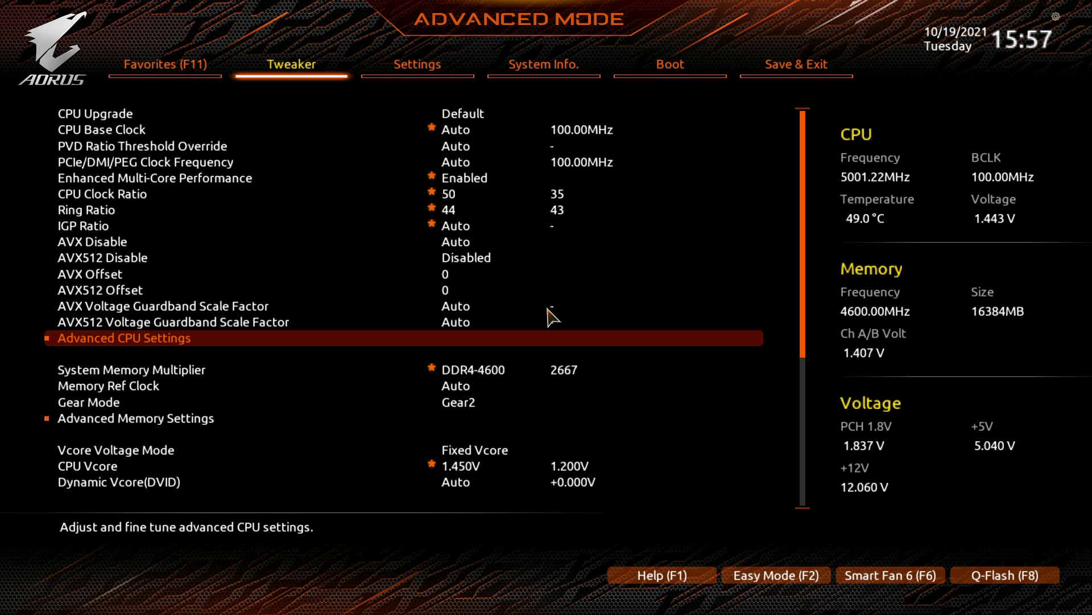
Step: Raise the CPU Clock Ratio to 51, then save the BIOS settings and reboot into Windows
key(Down)
key(Down)
key(Up)
key(Up)
key(Up)
key(Up)
key(Up)
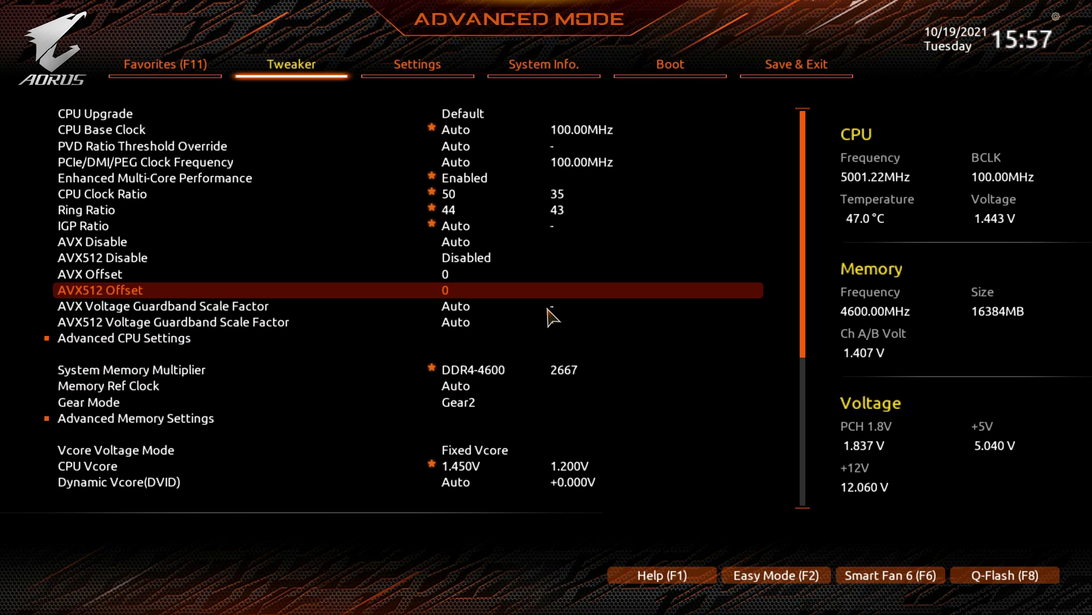
key(Up)
key(Up)
key(Up)
key(Up)
key(Up)
key(Up)
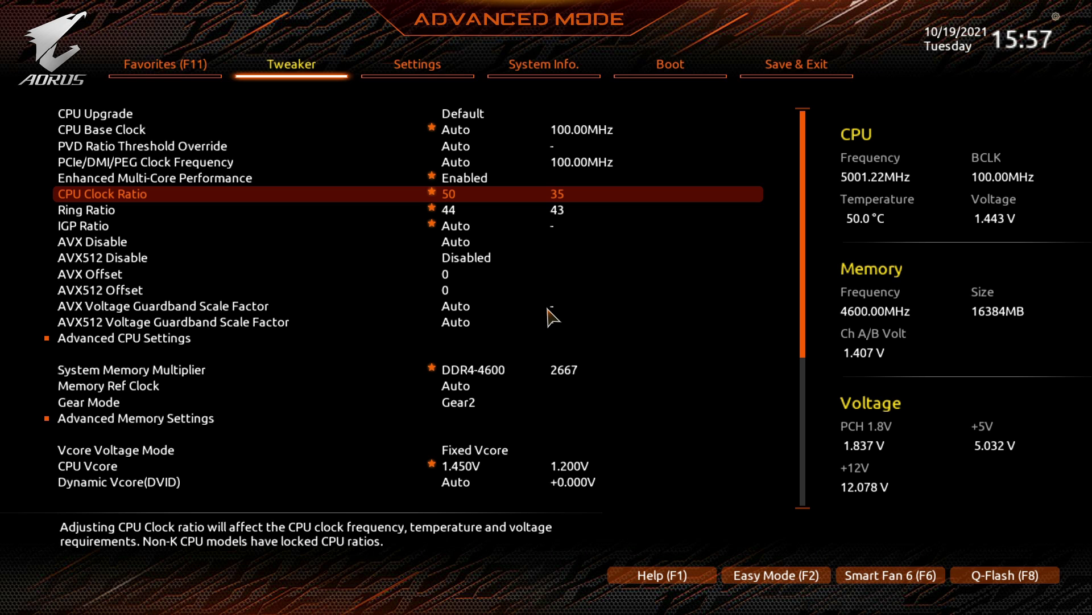
key(plus)
key(Up)
key(Down)
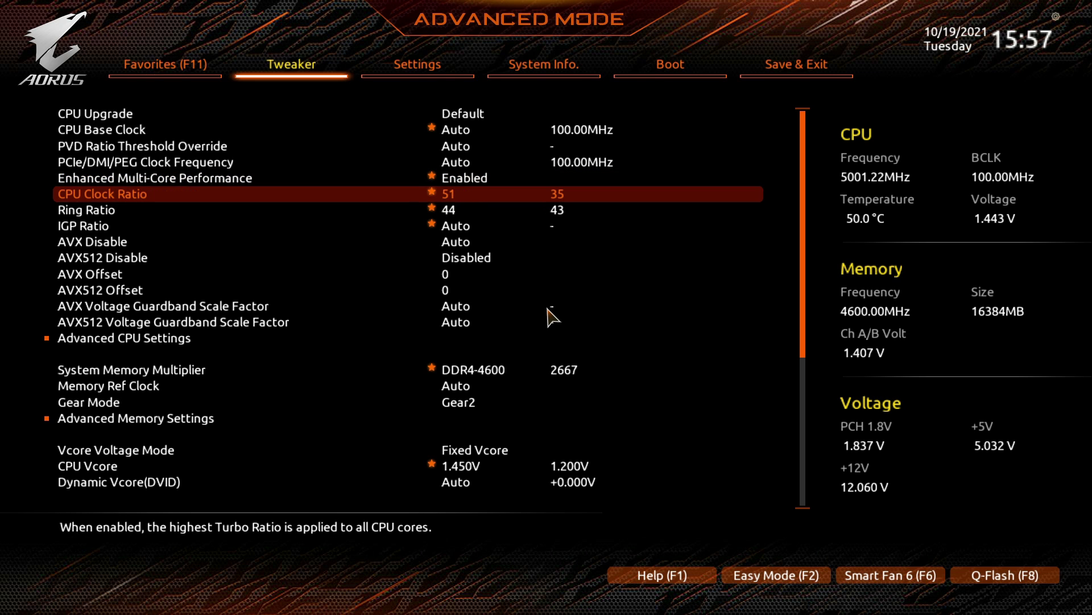
key(Down)
key(F10)
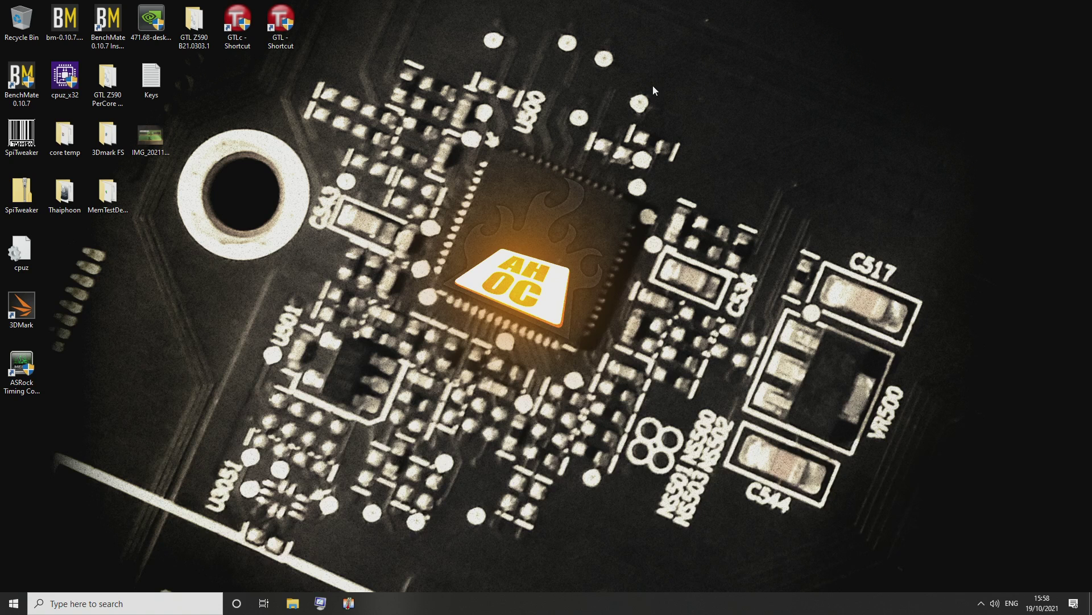
Step: Launch 3DMark and start a custom Time Spy run with both graphics tests disabled and only the CPU test enabled
click(11, 307)
double_click(11, 307)
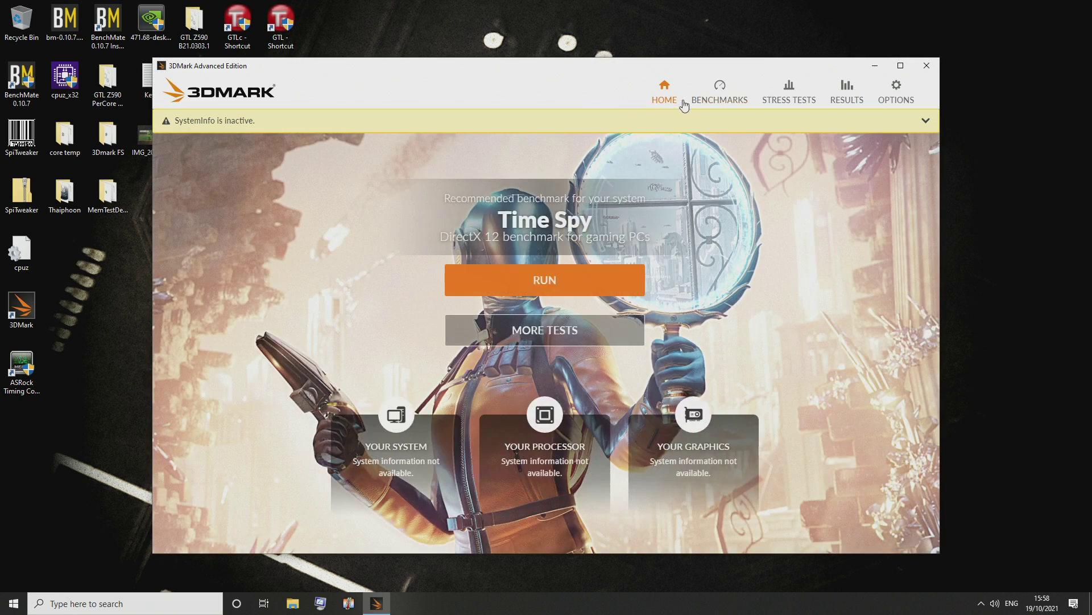
click(691, 99)
click(304, 332)
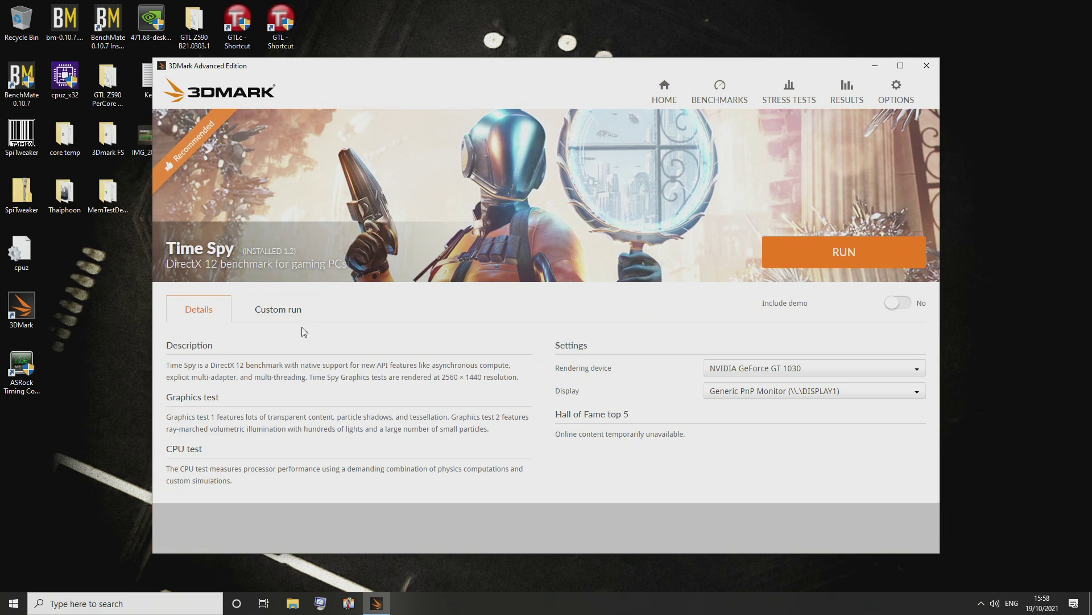
click(284, 314)
click(330, 367)
click(331, 385)
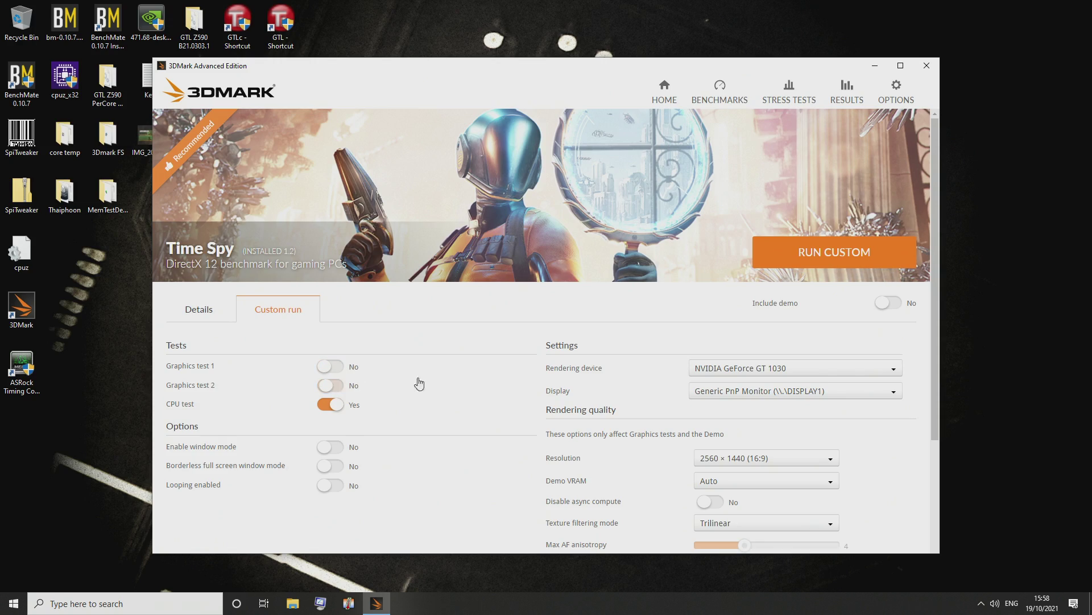
click(785, 266)
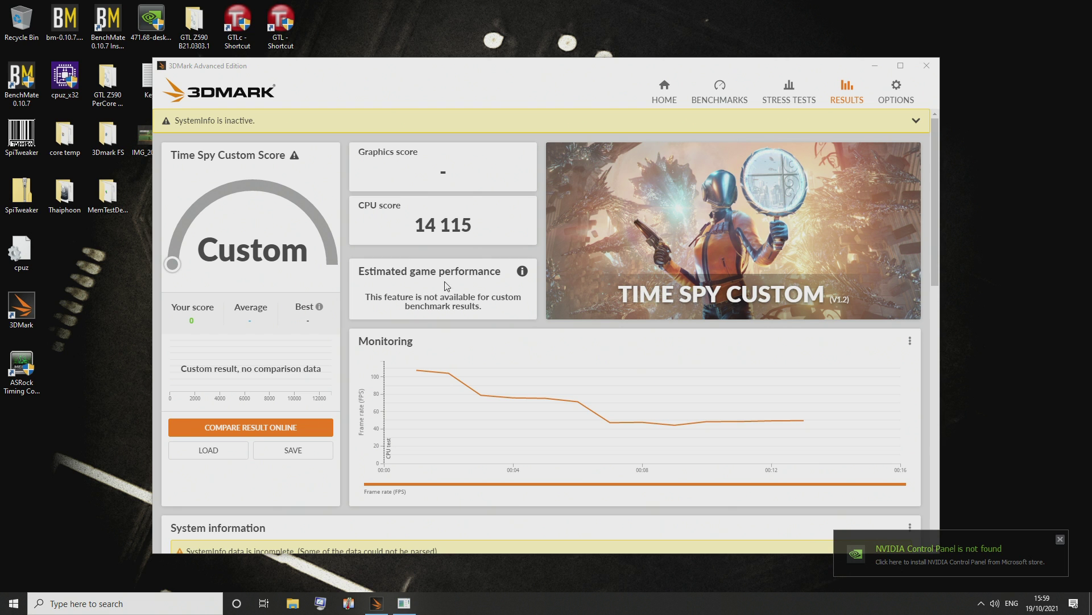
Step: Open Core Temp for monitoring and rerun the custom Time Spy CPU test in 3DMark
click(347, 603)
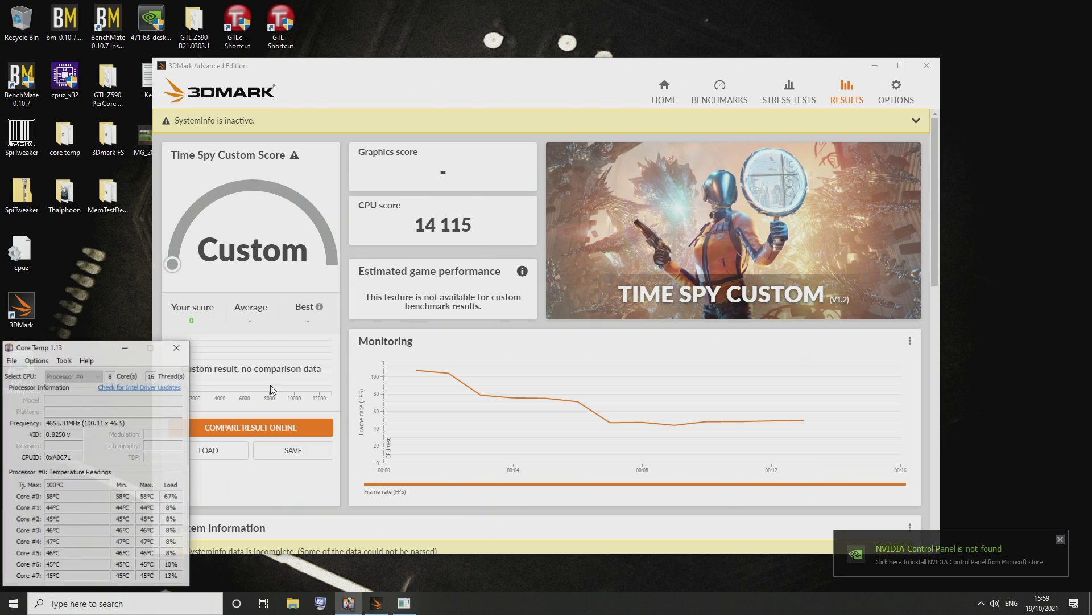
click(720, 94)
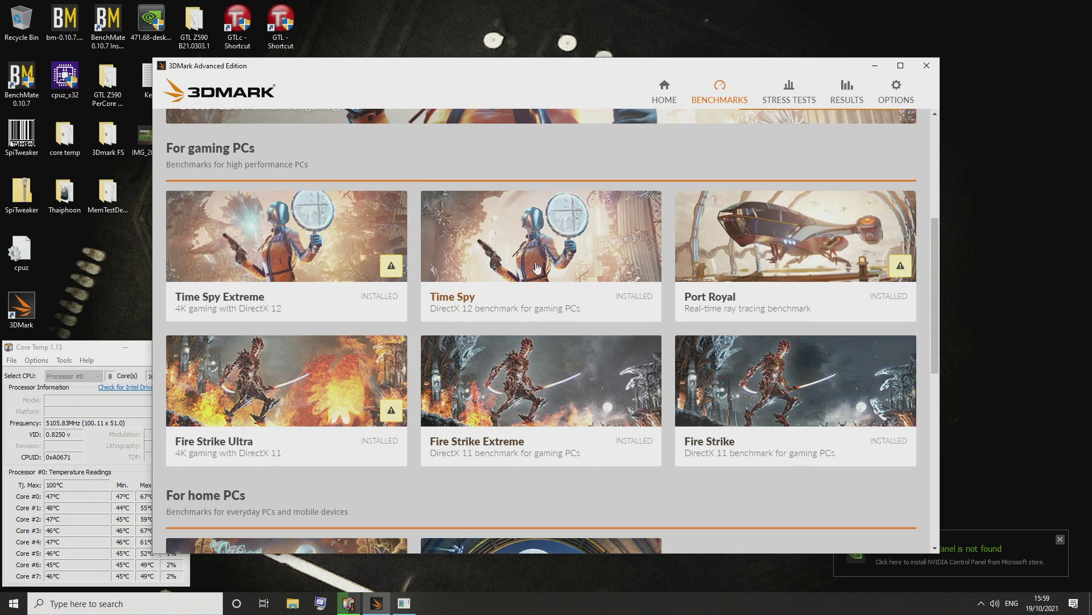
click(545, 243)
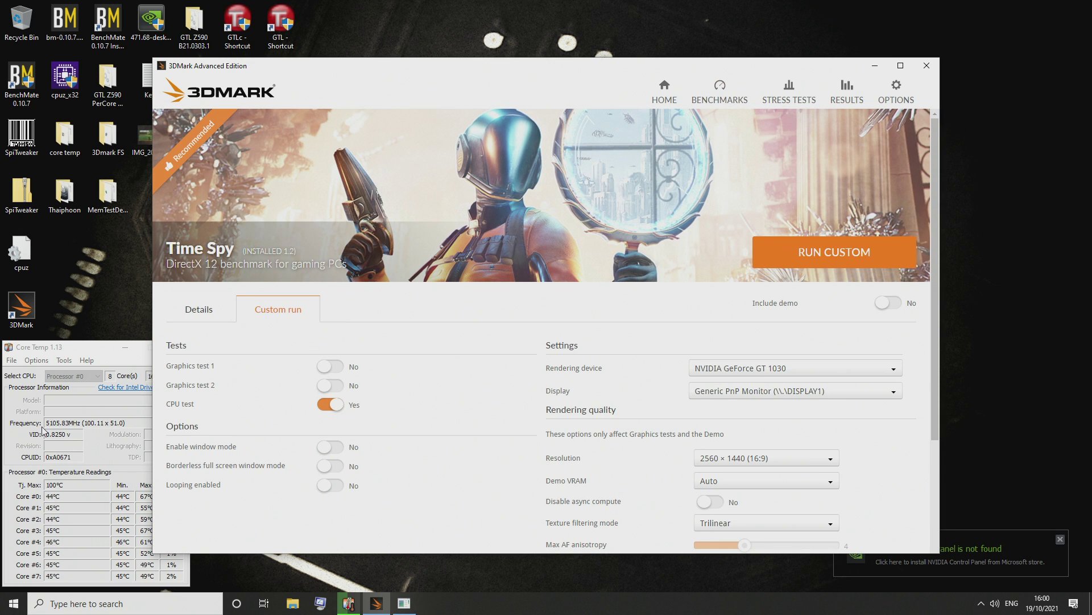
click(846, 251)
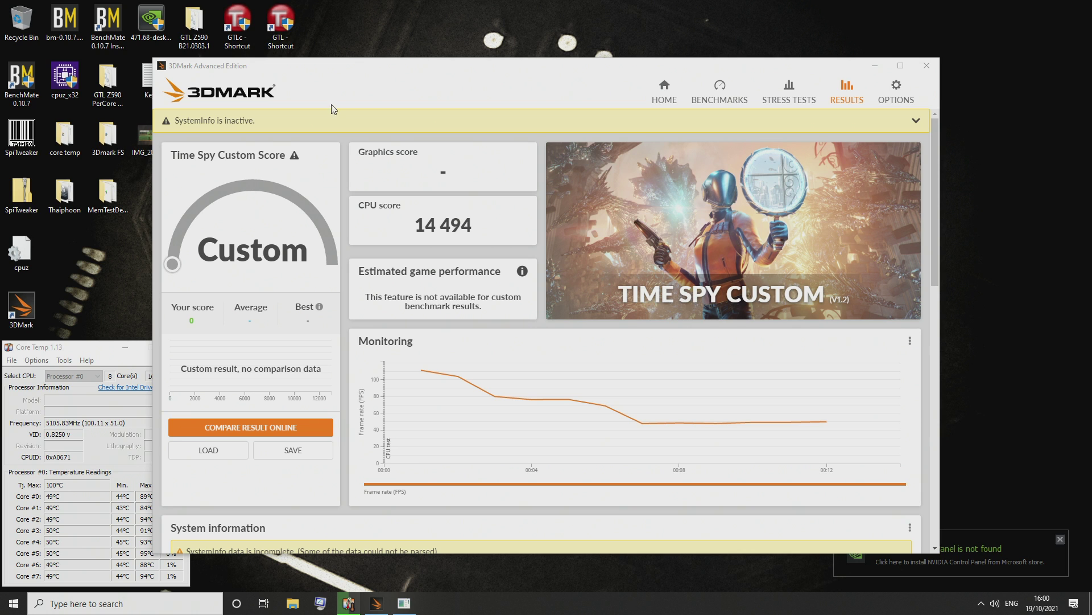
Step: Examine Core Temp's core temperatures beside the highlighted Time Spy CPU score, then close Core Temp and 3DMark
drag(243, 70, 356, 53)
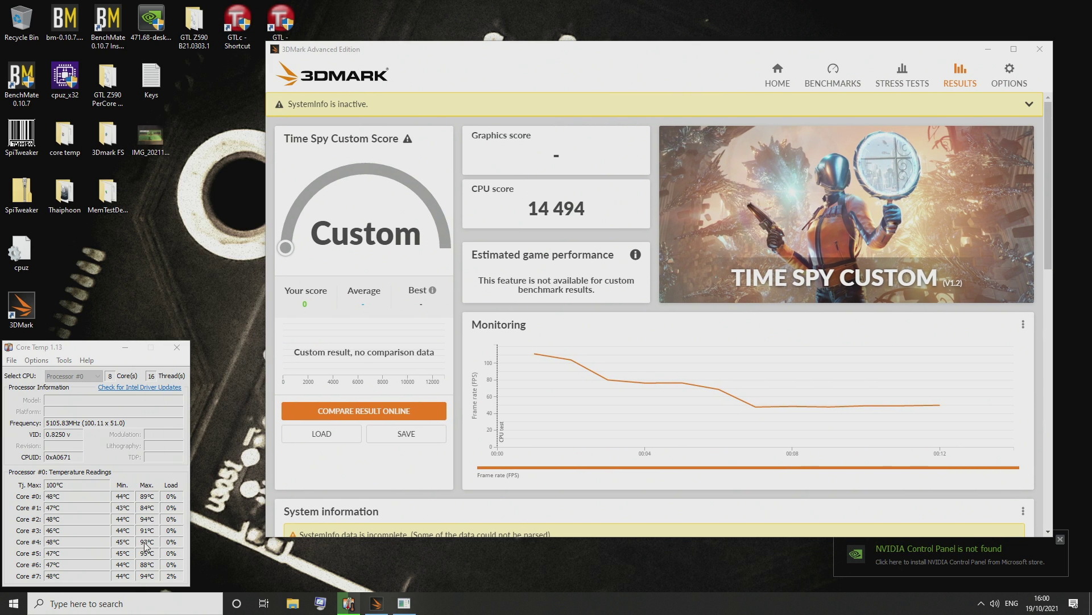
drag(528, 211, 586, 211)
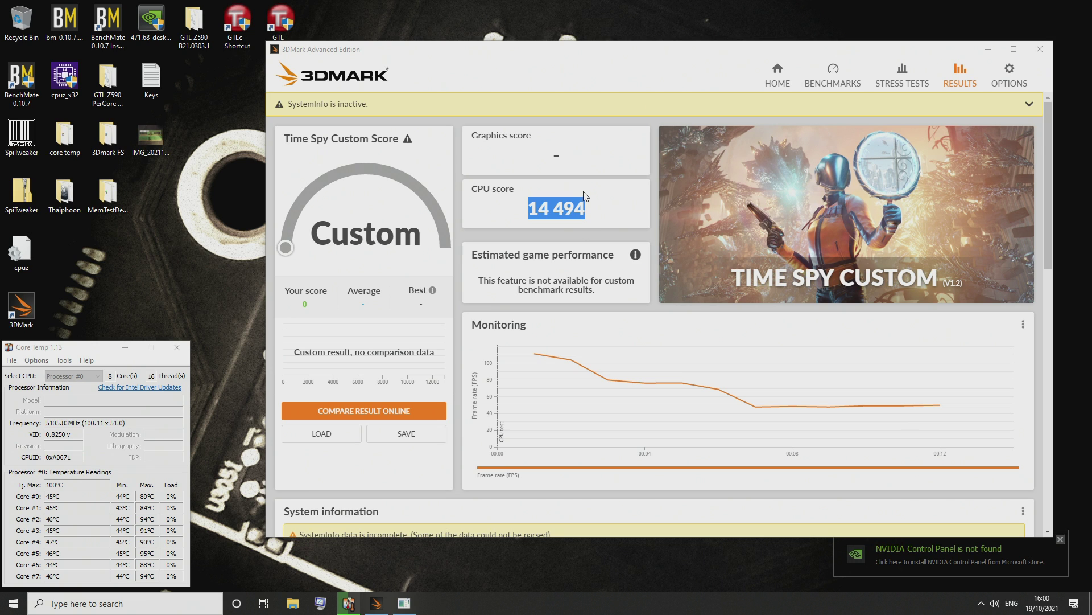
click(177, 347)
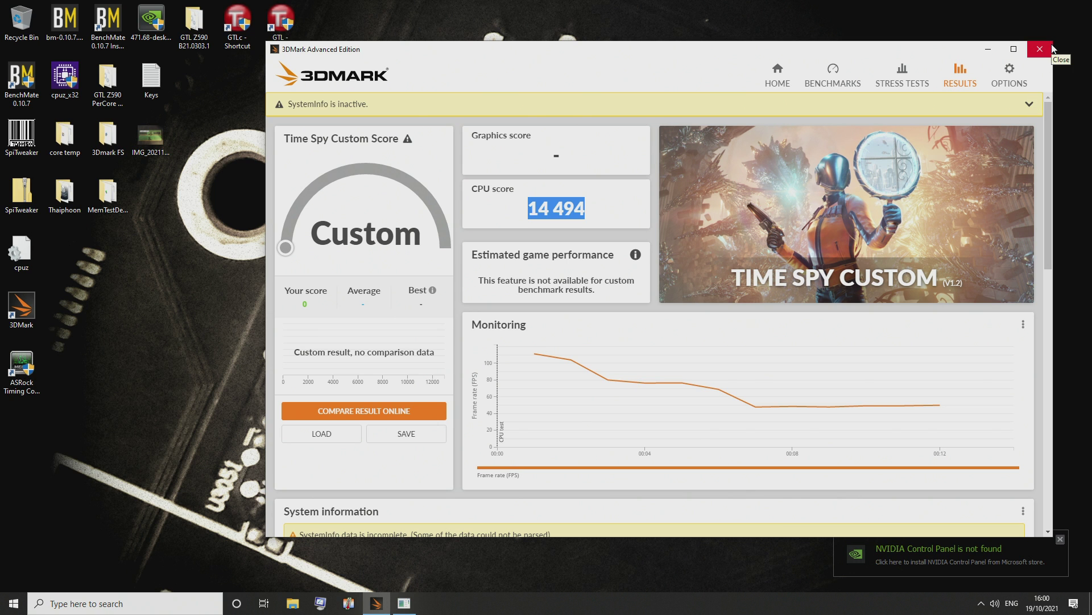
click(1050, 45)
Step: Open the desktop photo IMG_20211019_155159.jpg in a maximized window and zoom in on the memory module's label
double_click(152, 145)
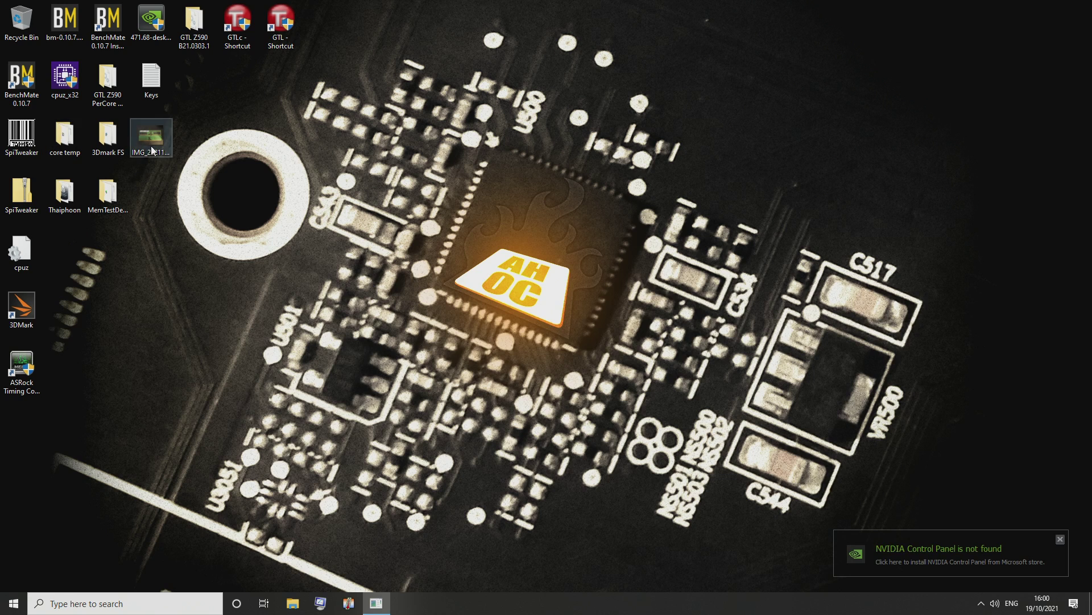
drag(313, 111, 533, 1)
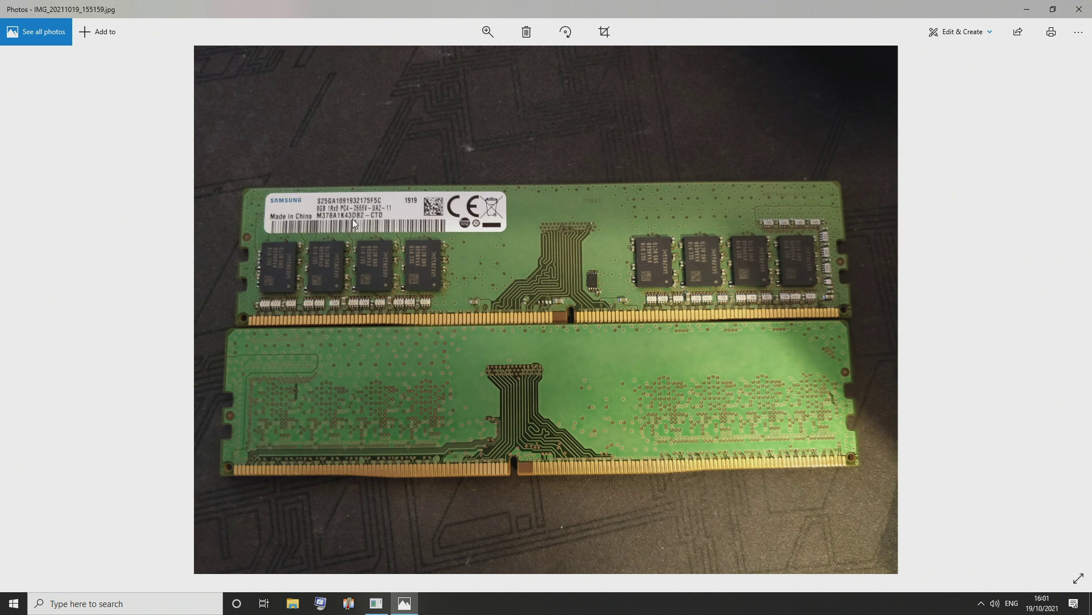
scroll(353, 205, up, 3)
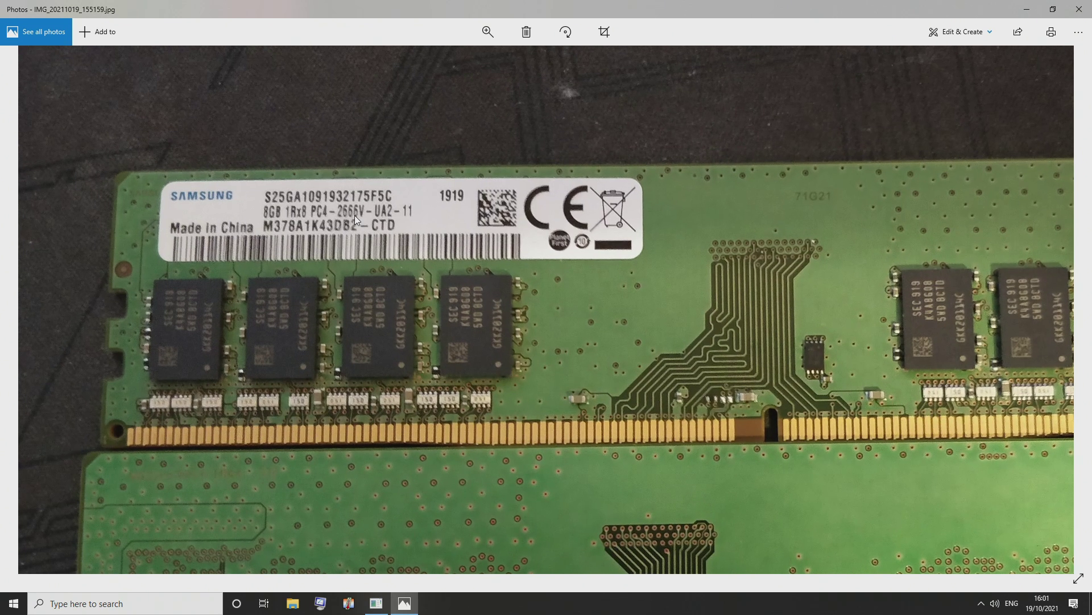